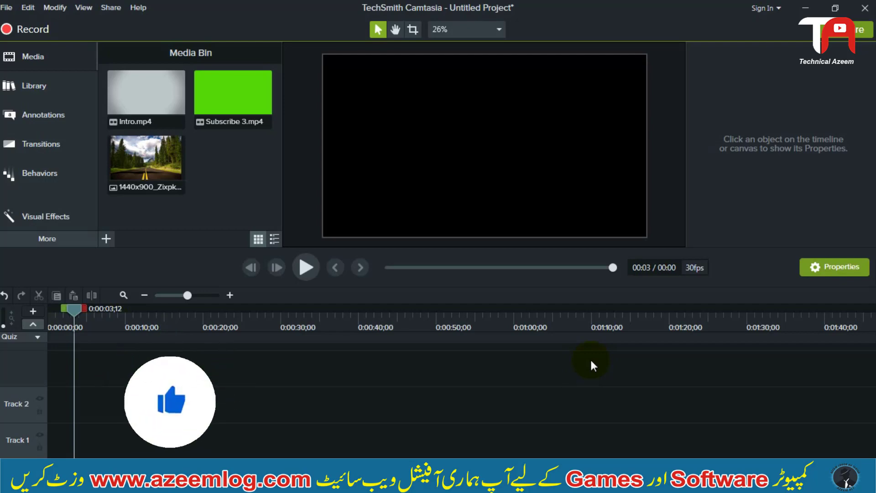
Move the playhead to the very start of the timeline.
drag(83, 307, 34, 308)
click(144, 359)
drag(144, 360, 27, 421)
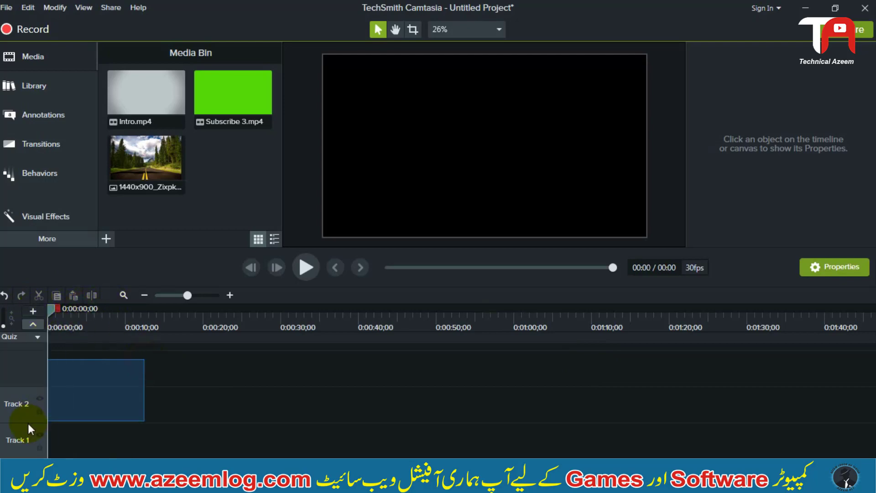
drag(324, 372, 53, 451)
drag(433, 383, 12, 441)
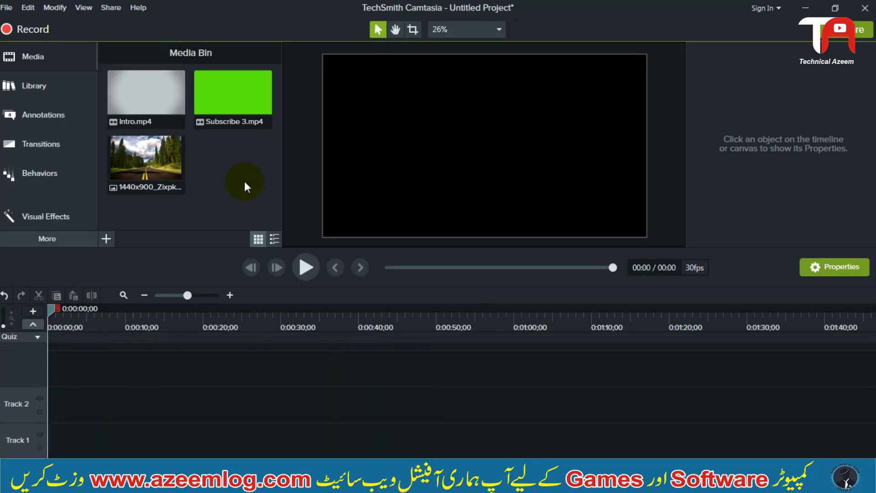
Place Intro.mp4 from the media bin on Track 2, starting at the beginning of the timeline.
click(237, 104)
ctrl+click(178, 106)
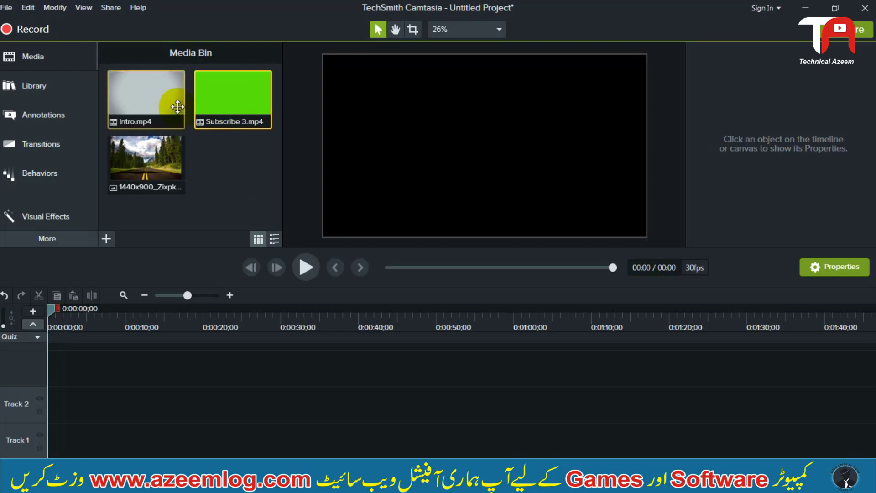
drag(177, 106, 119, 367)
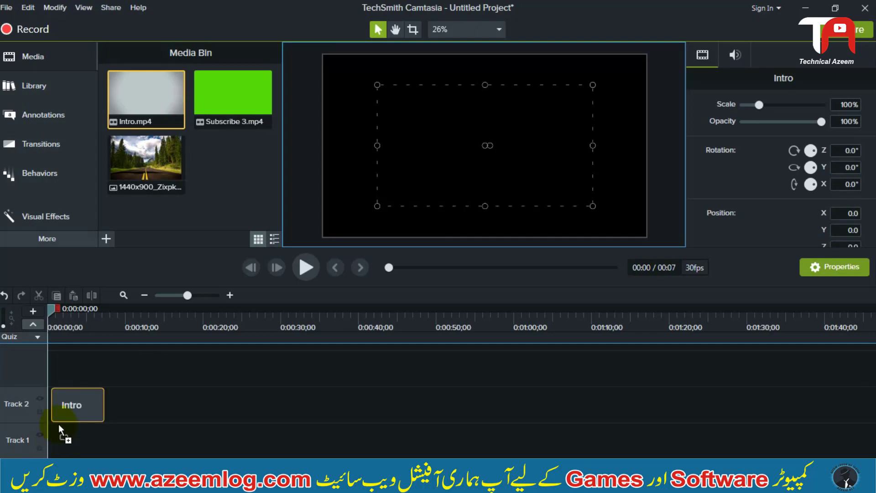
drag(58, 427, 69, 397)
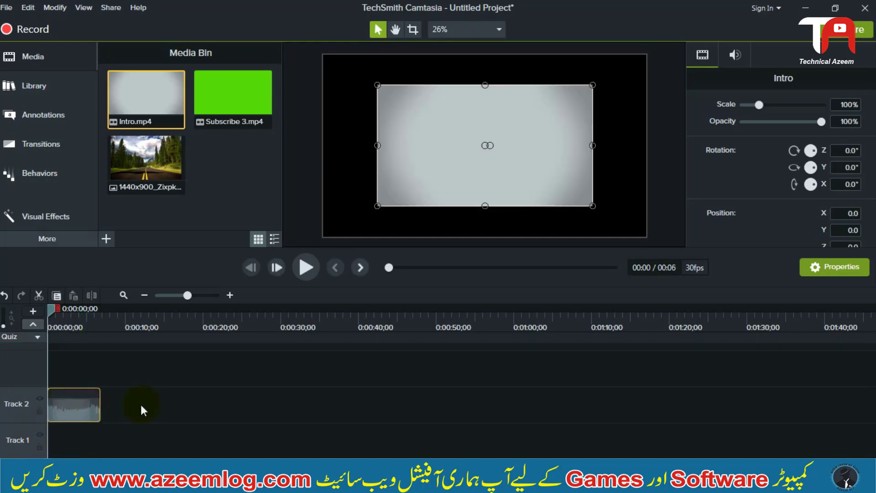
Preview the Intro clip at 0:00:02;22 and scale it to 150% so it fills the whole canvas.
click(70, 311)
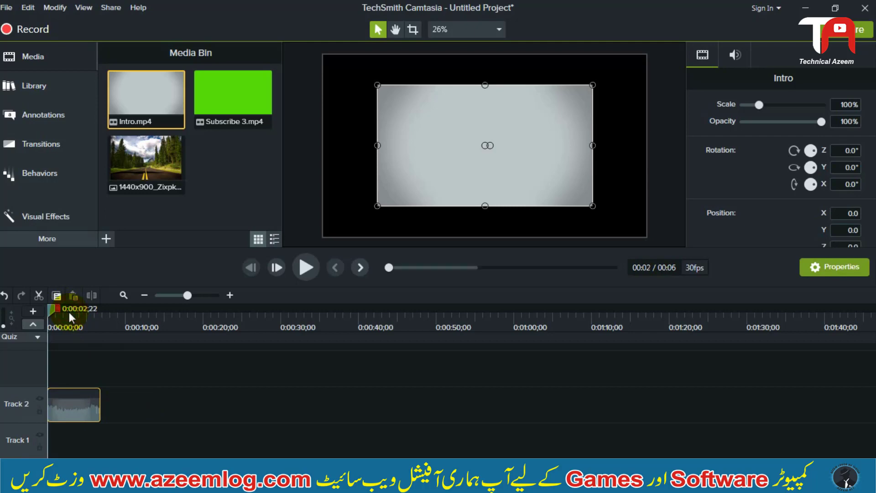
click(117, 405)
click(13, 405)
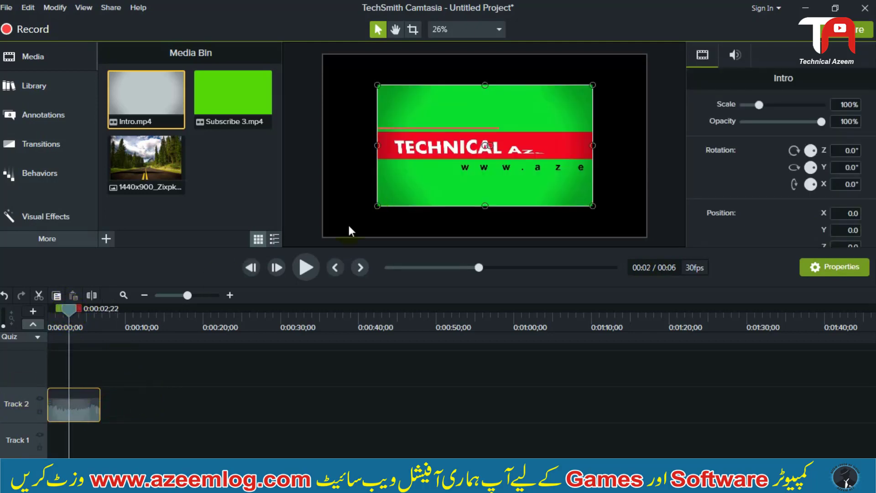
drag(375, 206, 323, 236)
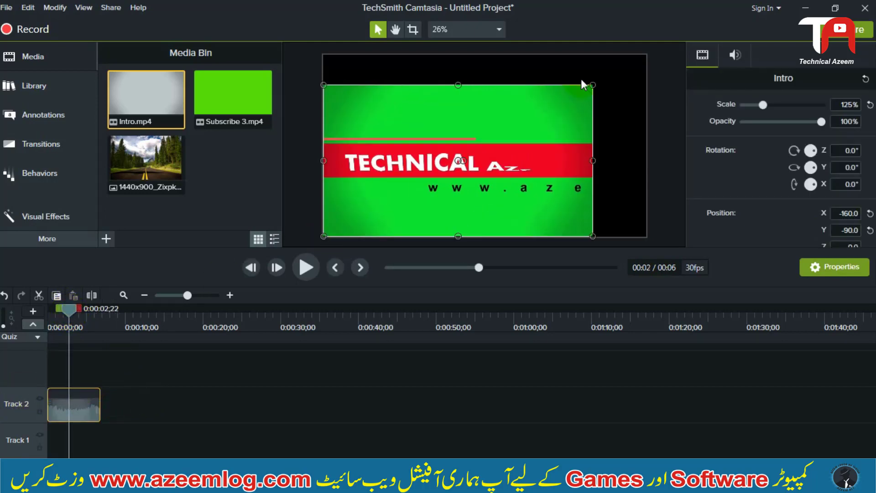
drag(592, 84, 646, 55)
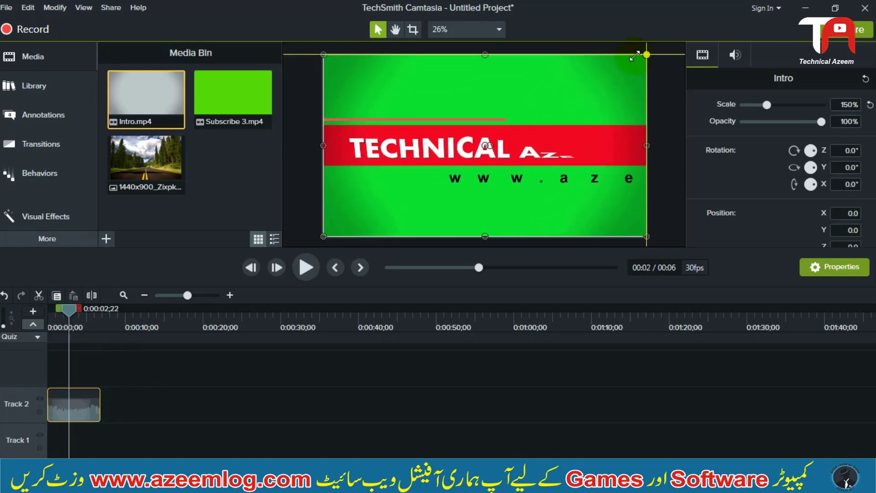
Start a media import and browse to the folder Data > Titles > Title > Video Data on drive D.
click(245, 187)
click(104, 239)
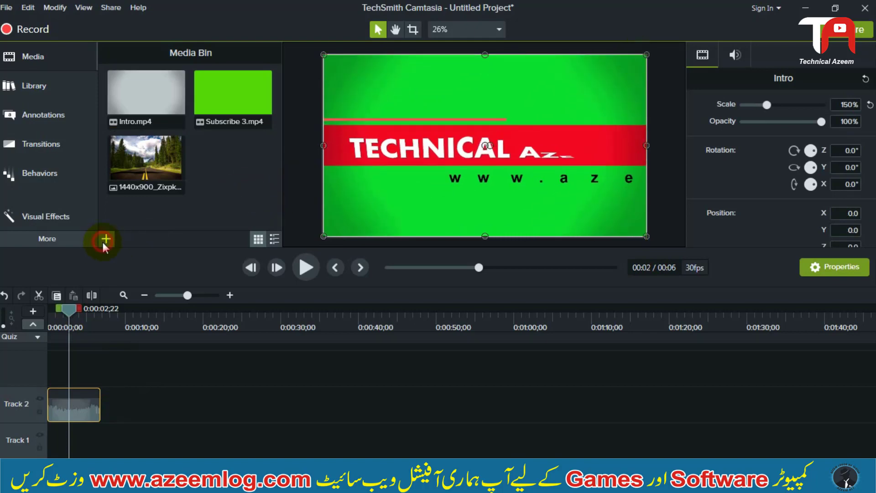
click(127, 202)
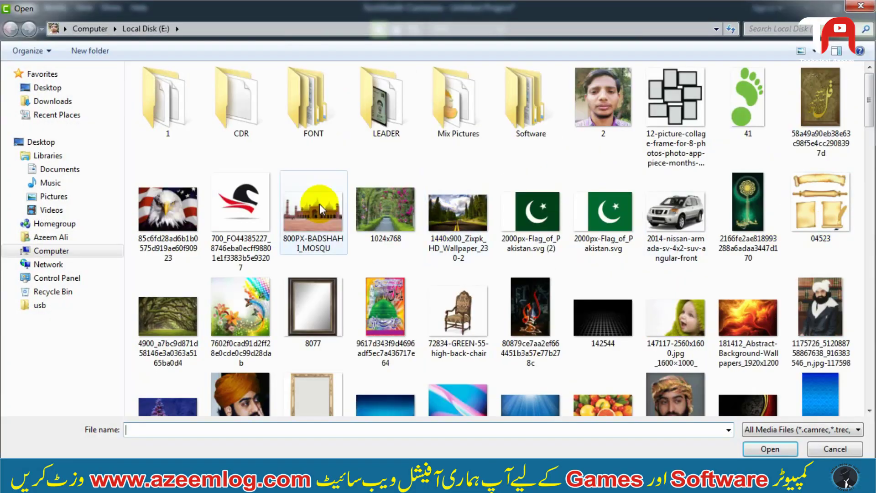
click(63, 250)
click(378, 109)
double_click(377, 108)
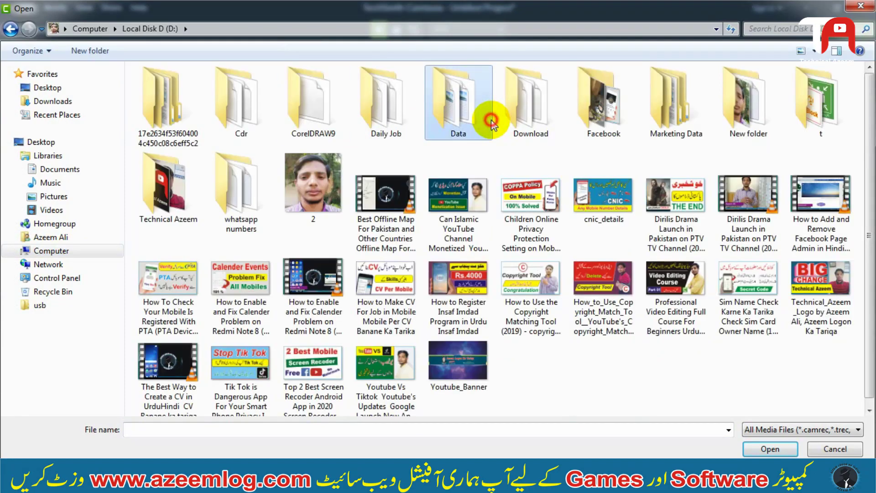
double_click(493, 124)
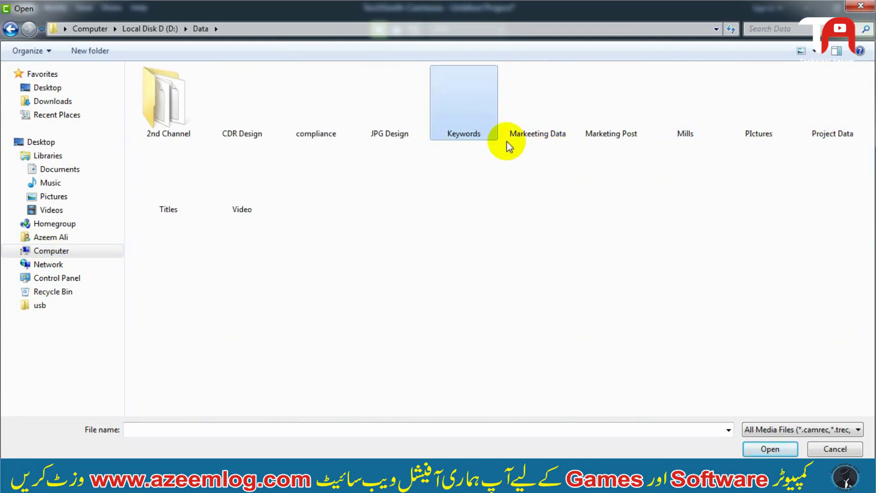
double_click(197, 197)
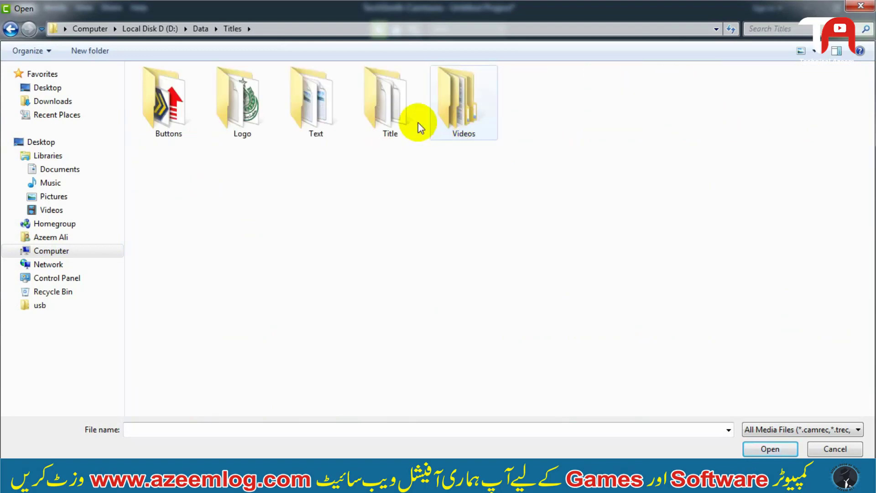
double_click(385, 117)
double_click(480, 108)
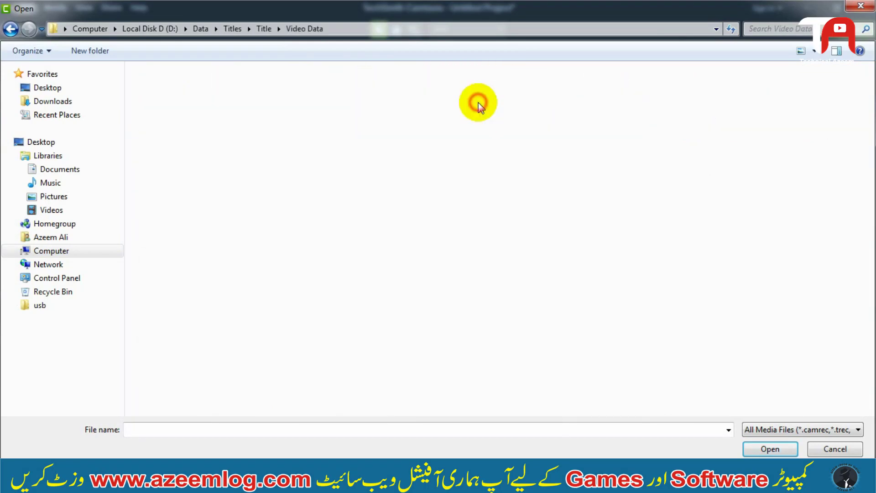
click(529, 315)
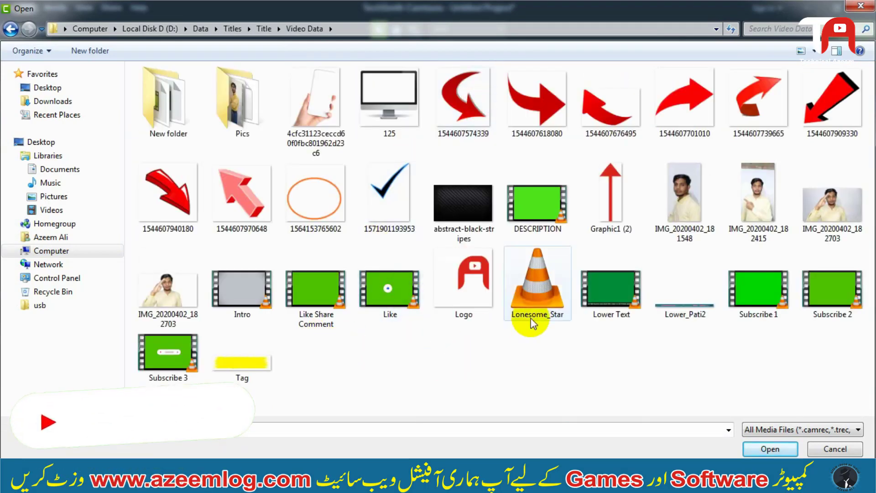
ctrl+click(497, 273)
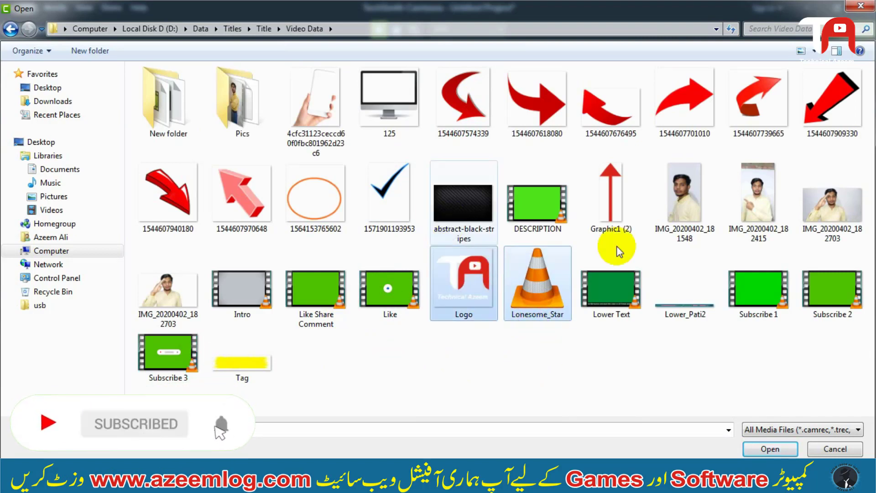
ctrl+click(673, 294)
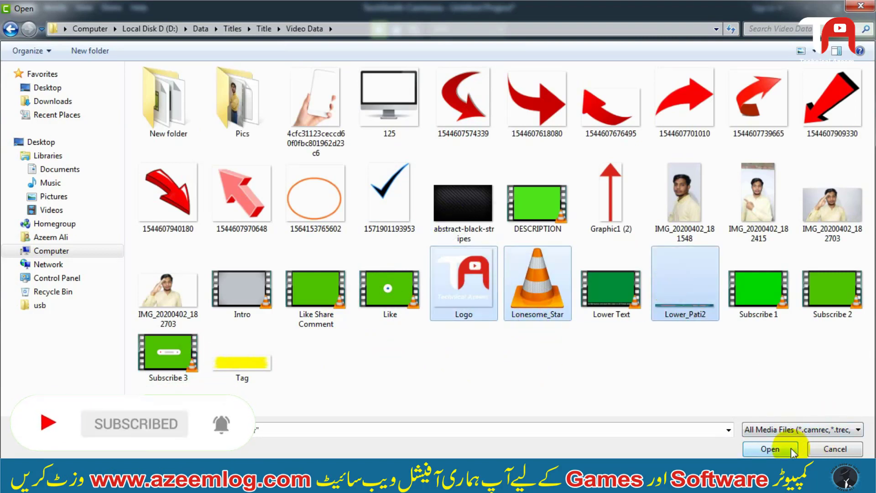
ctrl+click(819, 114)
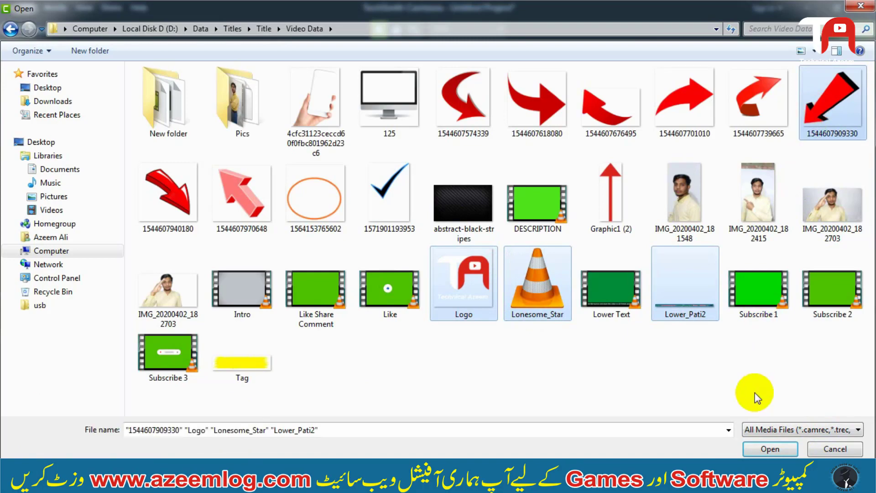
click(770, 449)
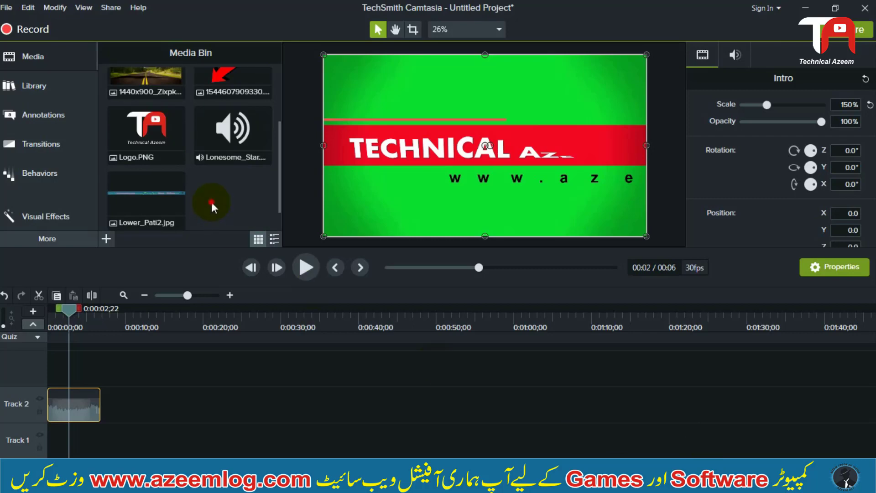
Place the Lonesome_Star audio at the start of Track 1 and cut away everything after 0:00:06;07.
drag(231, 134, 50, 438)
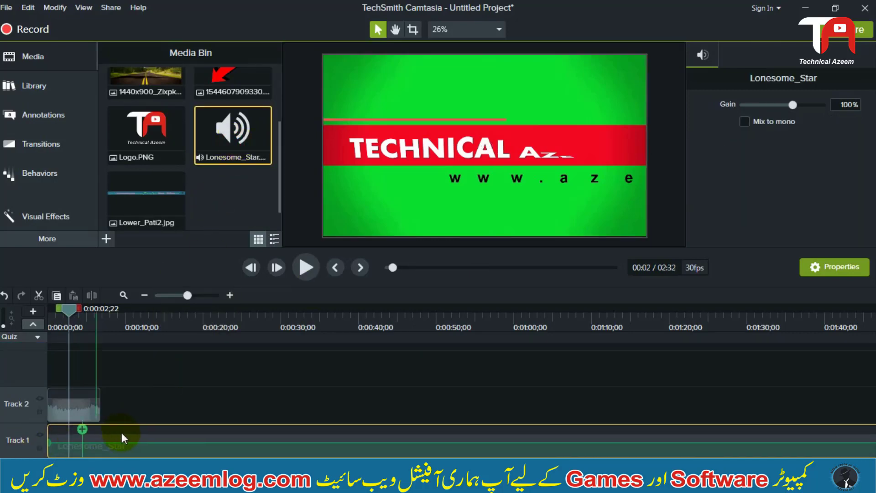
drag(121, 436, 119, 445)
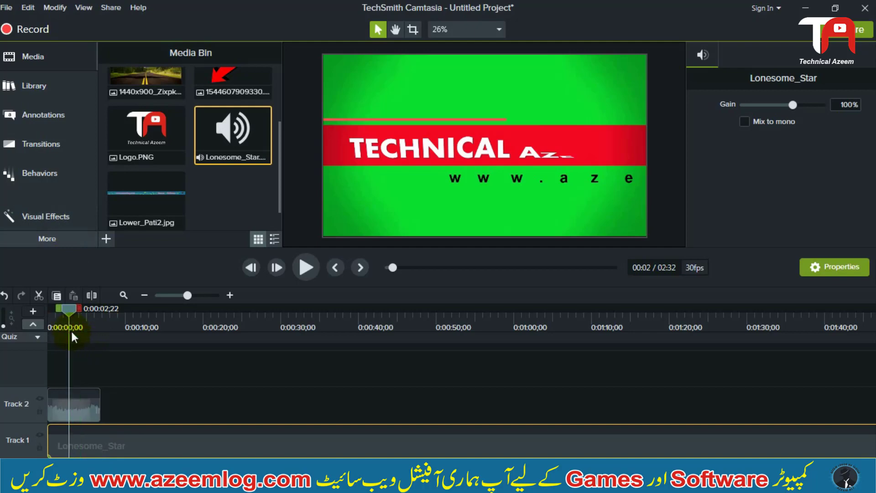
drag(70, 309, 96, 315)
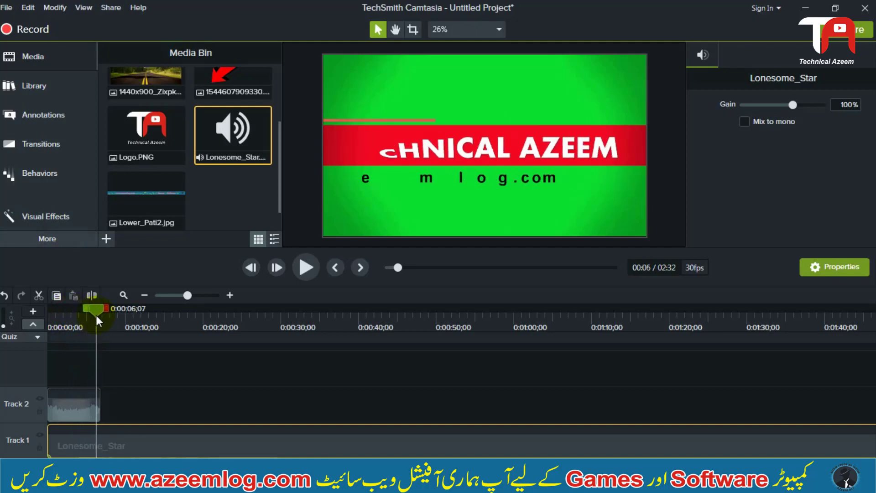
click(160, 419)
click(155, 445)
click(90, 294)
click(155, 436)
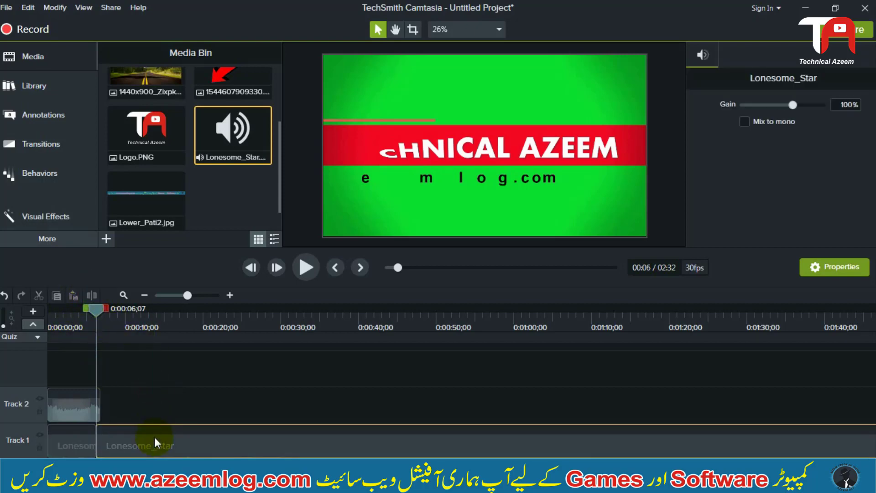
key(Delete)
click(157, 405)
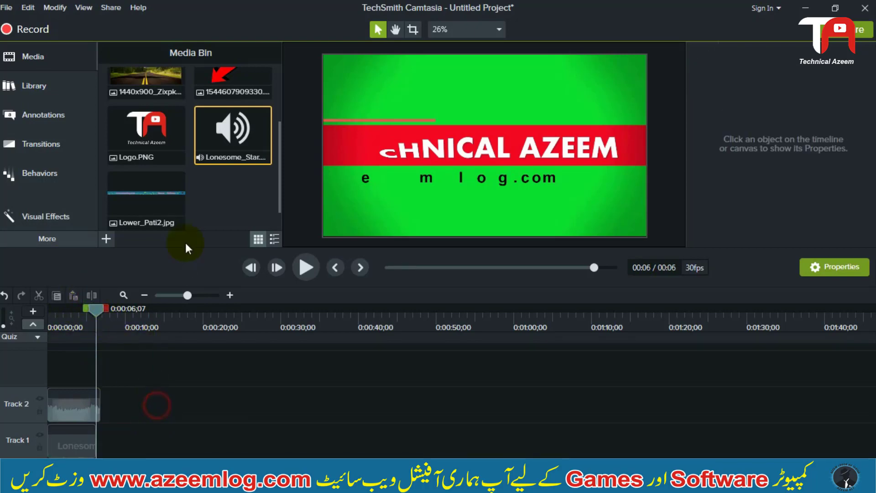
Move the playhead to 0:00:03;00.
click(201, 205)
drag(280, 183, 277, 162)
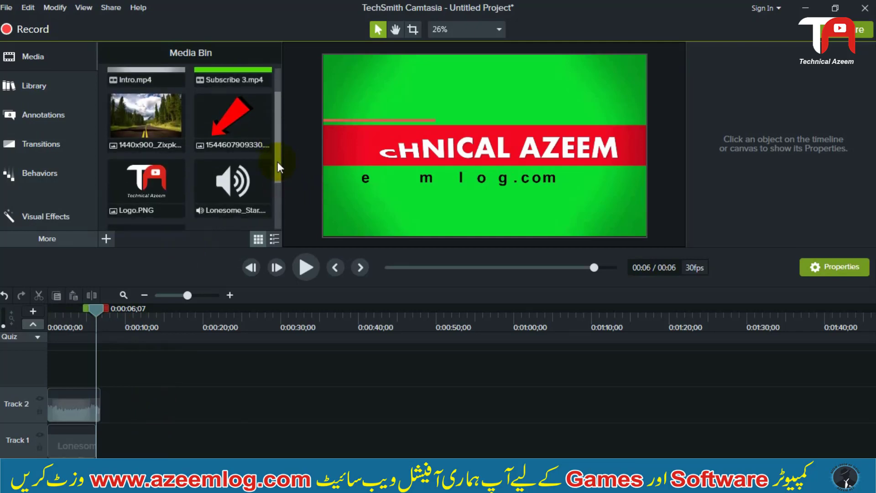
scroll(278, 161, up, 1)
click(59, 429)
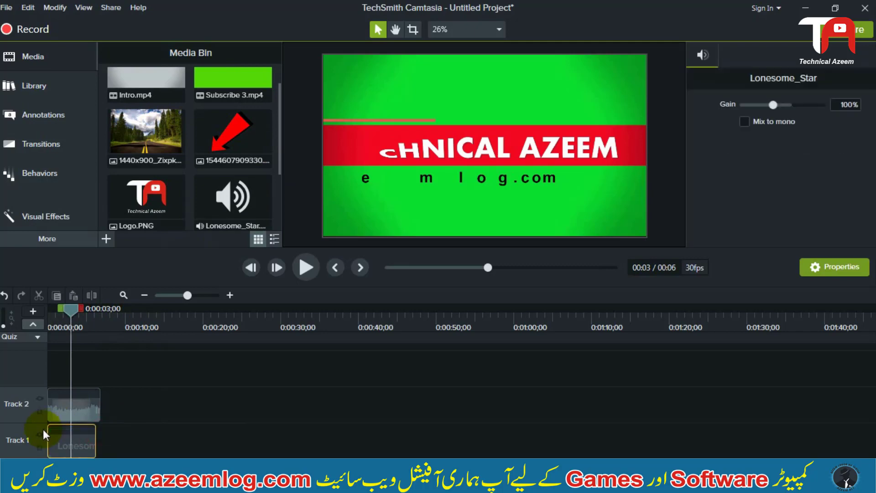
drag(171, 405, 36, 407)
drag(154, 418, 53, 415)
click(148, 409)
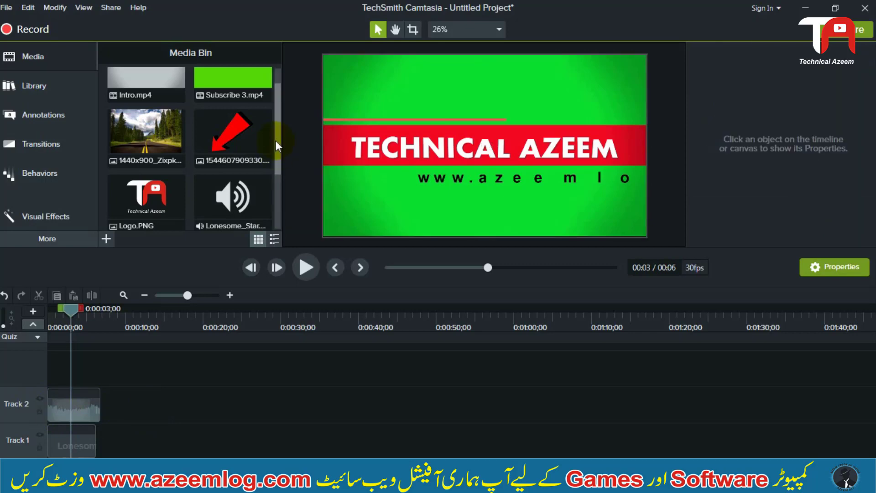
Place Logo.PNG at the start of Track 3 and extend it to the end of the Lonesome_Star clip.
scroll(275, 140, up, 1)
scroll(275, 140, down, 2)
drag(152, 183, 31, 371)
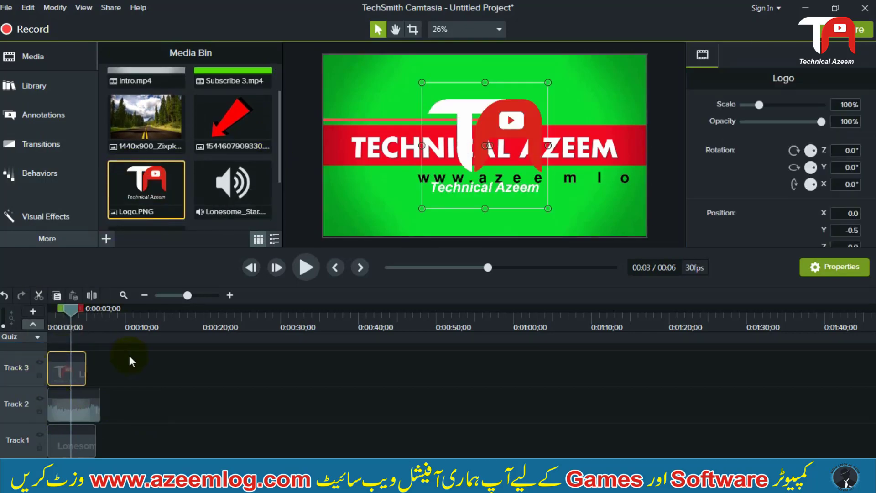
drag(85, 368, 96, 371)
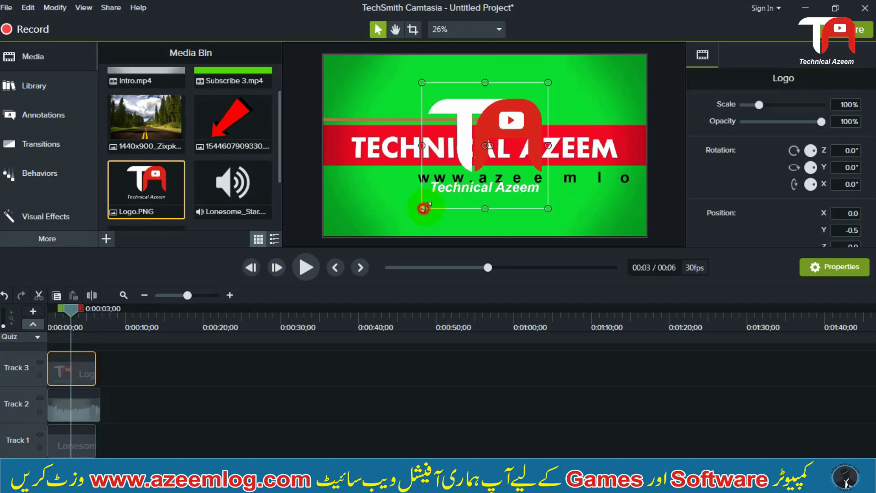
Shrink the logo and position it in the upper-right corner of the video frame.
drag(424, 208, 623, 76)
click(191, 414)
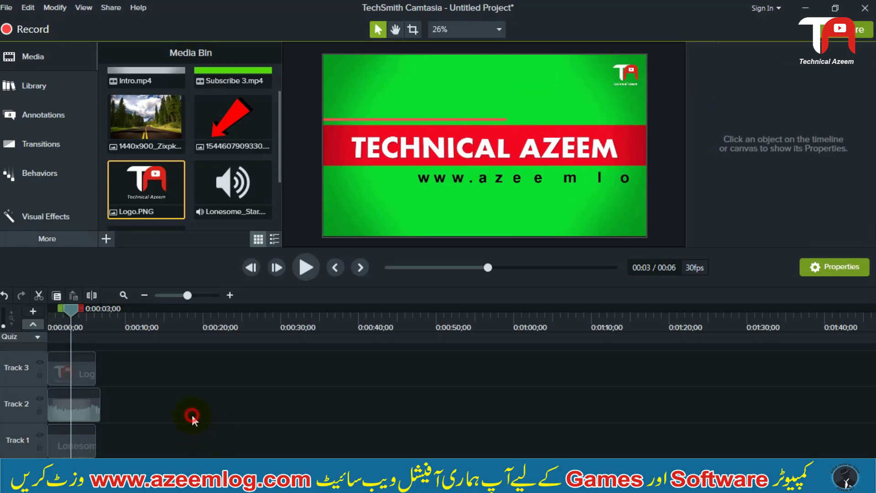
Place Lower_Pati2.jpg at the start of Track 4 and extend it to the end of the Intro clip.
scroll(190, 401, up, 1)
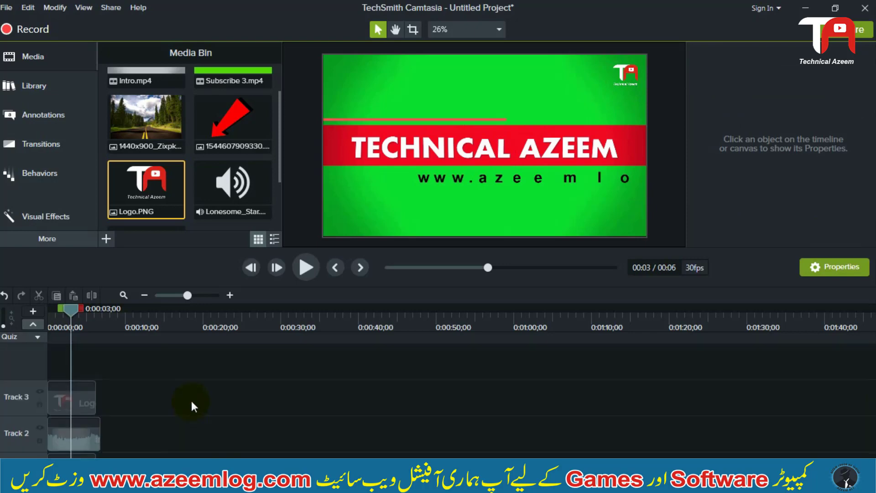
click(55, 405)
click(46, 429)
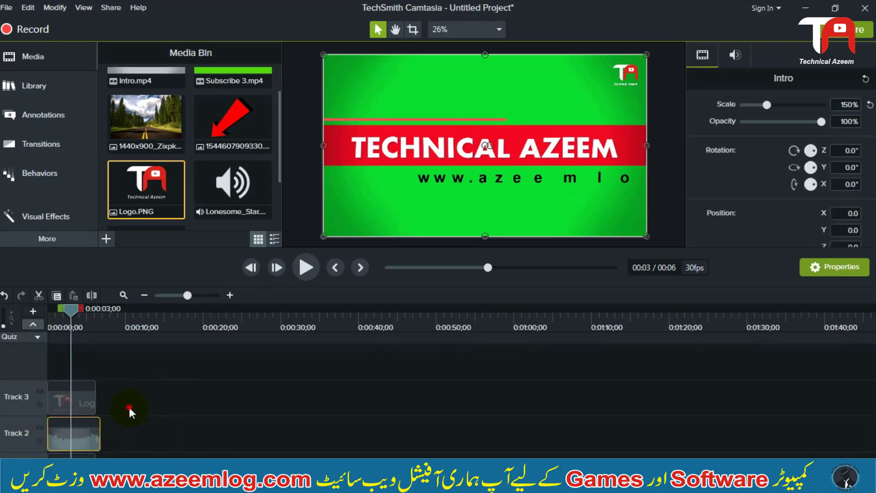
click(70, 396)
click(152, 357)
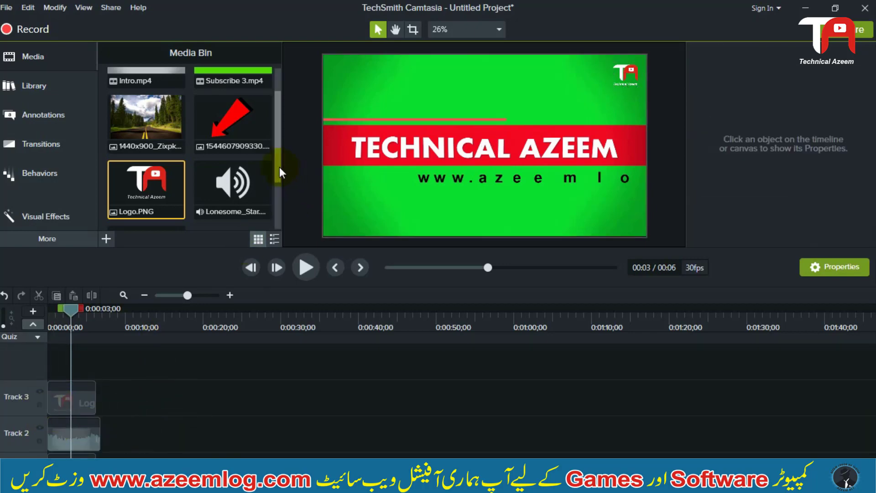
drag(279, 167, 278, 218)
click(223, 173)
drag(159, 162, 105, 370)
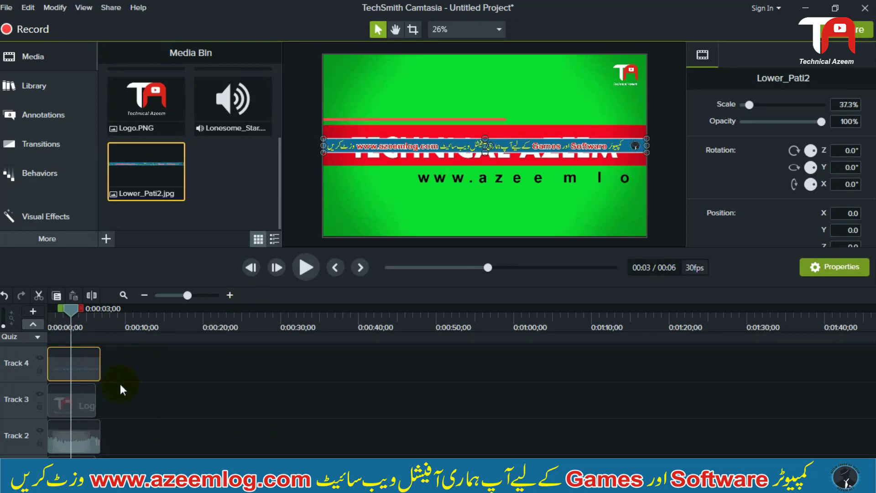
Extend the Logo clip on Track 3 to the end of the Lower_Pati2 clip on Track 4.
click(118, 386)
click(61, 386)
drag(95, 394, 101, 398)
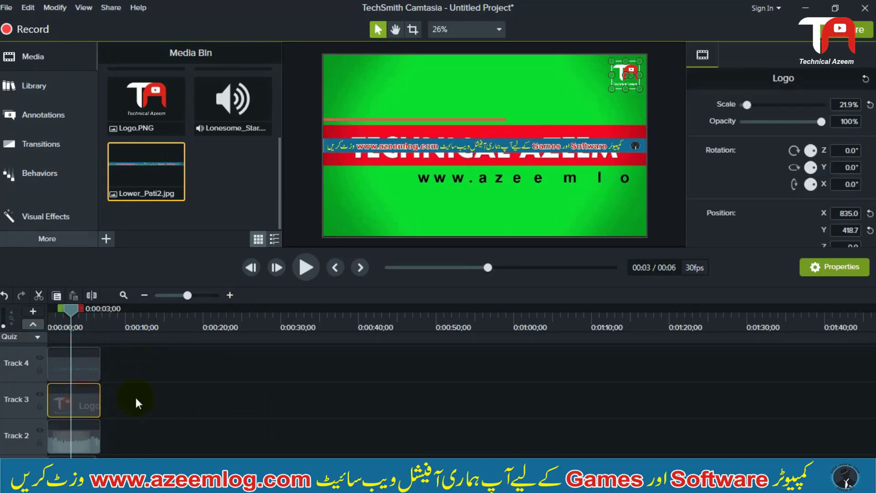
click(125, 400)
Move the Lower_Pati2 banner down to the bottom edge of the video frame.
click(53, 397)
drag(128, 365, 1, 347)
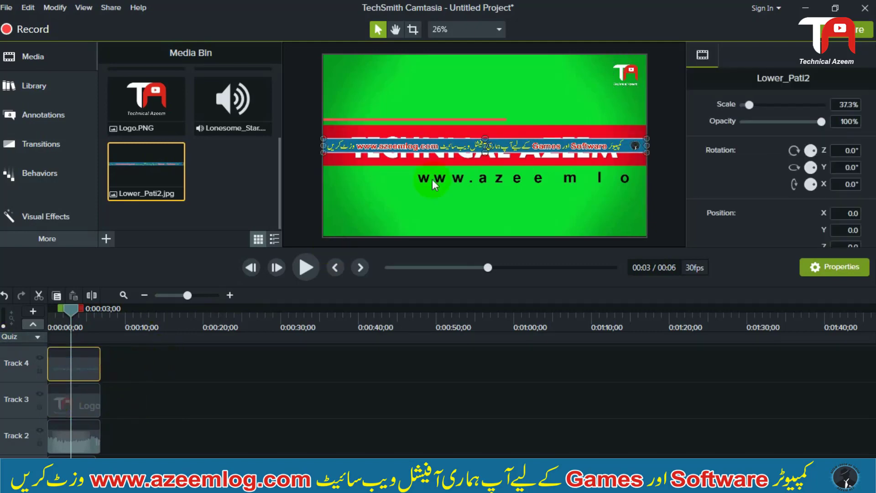
drag(481, 153, 479, 229)
click(213, 385)
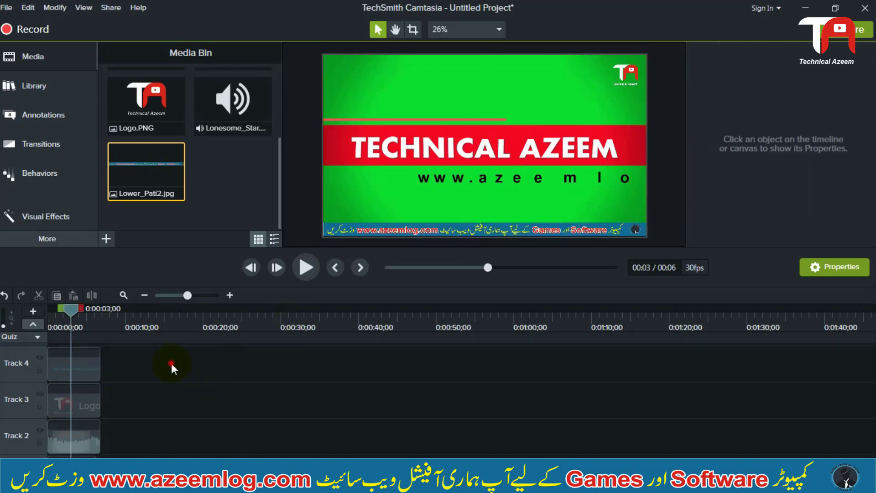
click(57, 366)
click(149, 364)
click(211, 212)
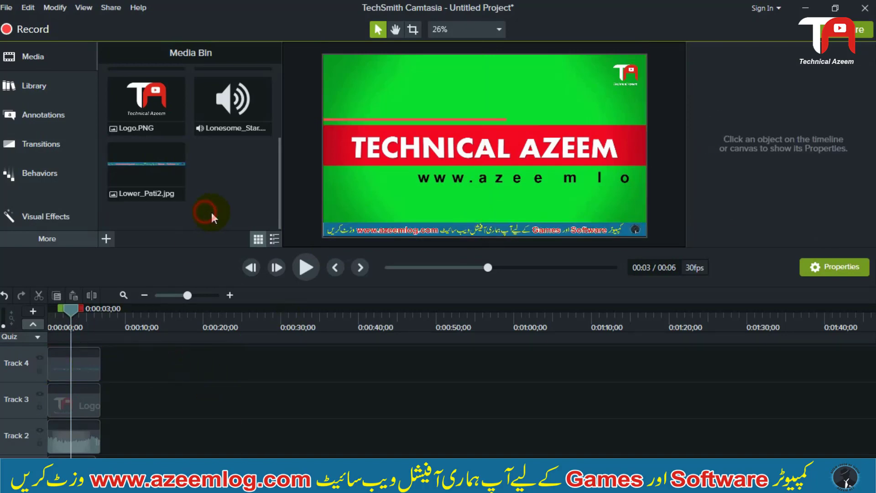
click(276, 176)
scroll(275, 176, up, 2)
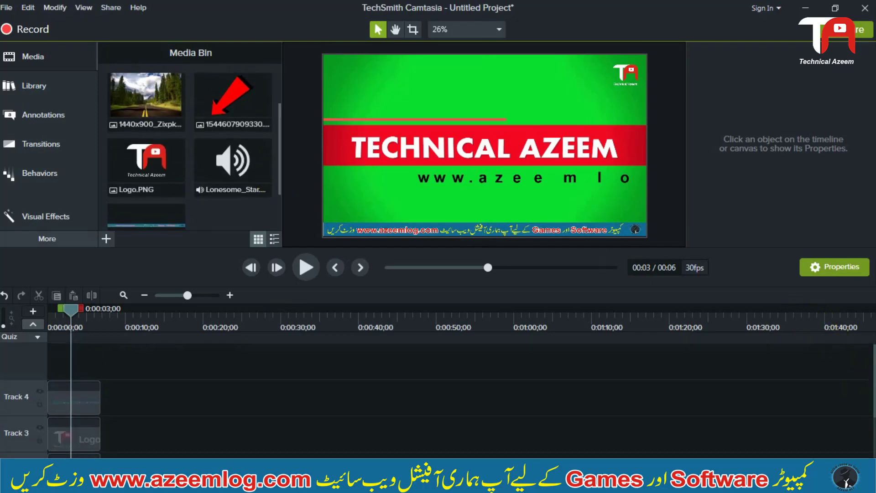
click(242, 120)
drag(243, 119, 97, 361)
click(89, 363)
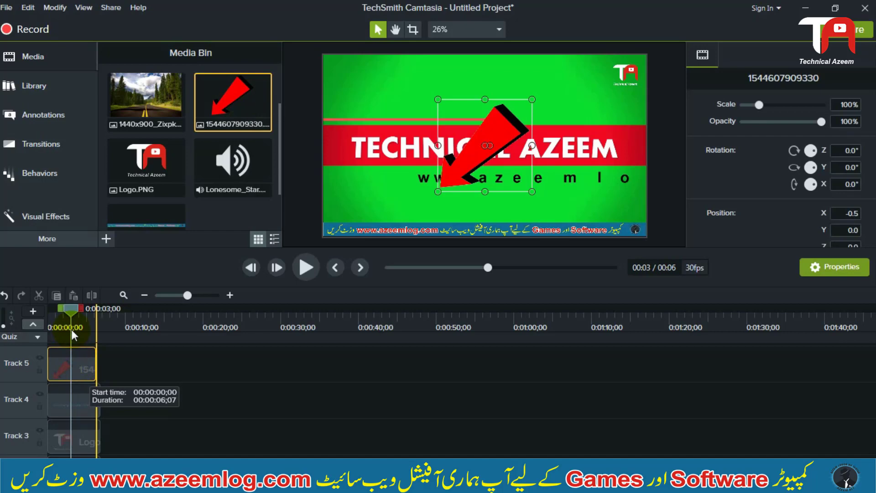
click(61, 364)
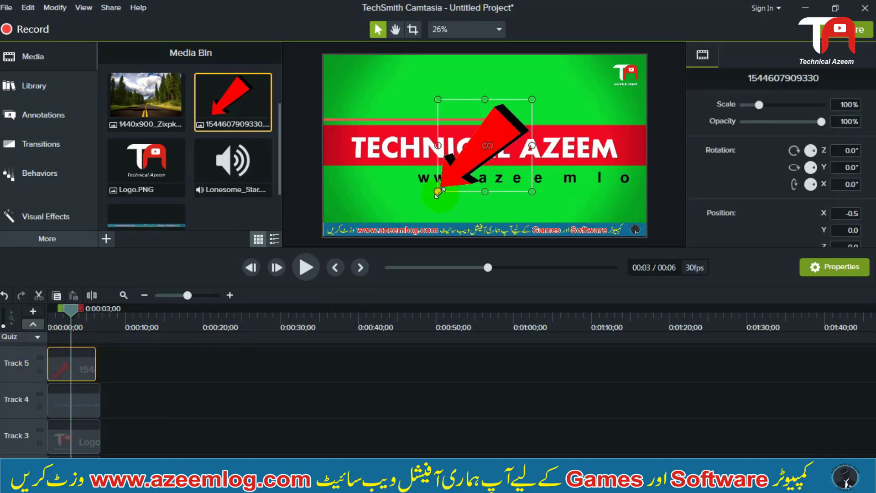
Shrink the red arrow to about 50.6% scale and position it above the TECHNICAL AZEEM title.
drag(438, 191, 470, 160)
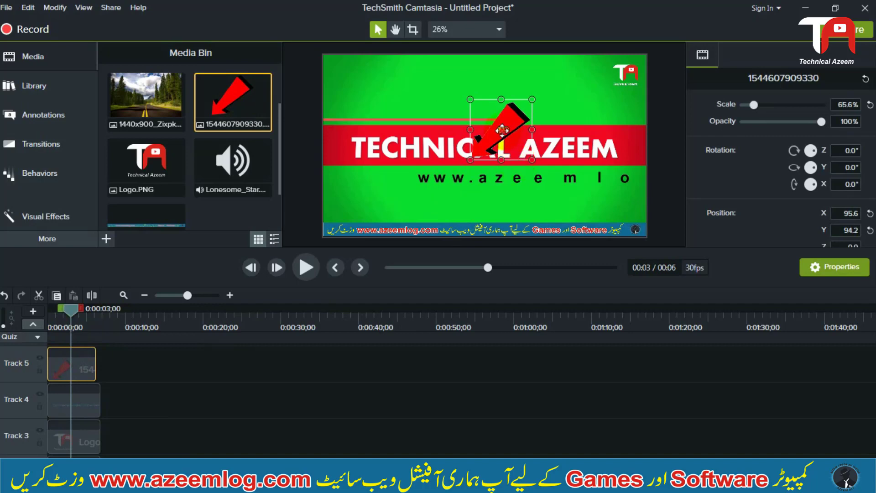
drag(502, 131, 493, 93)
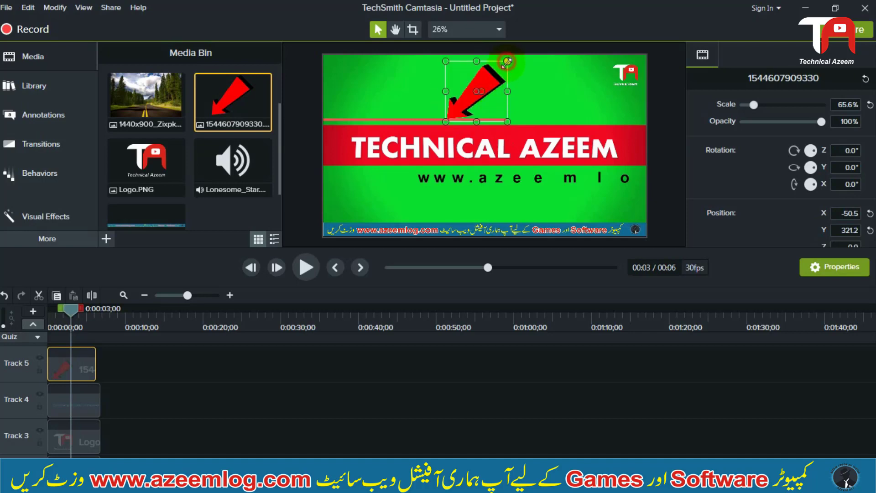
drag(507, 61, 463, 88)
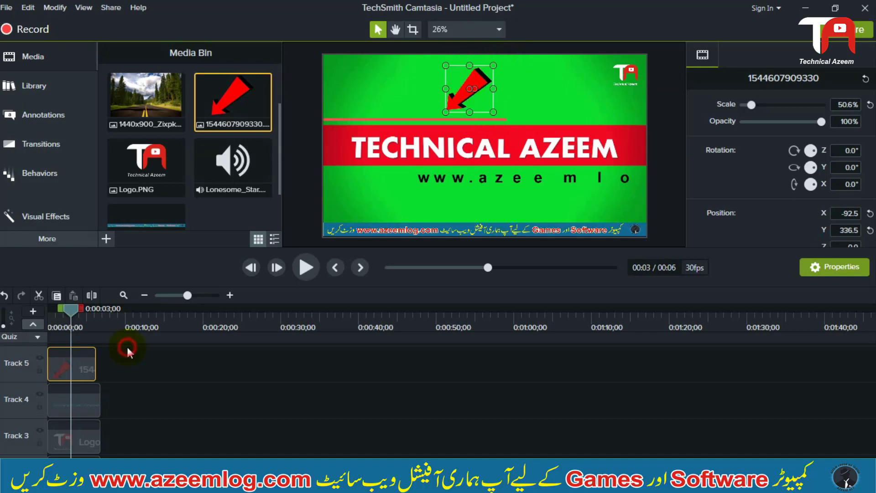
click(256, 216)
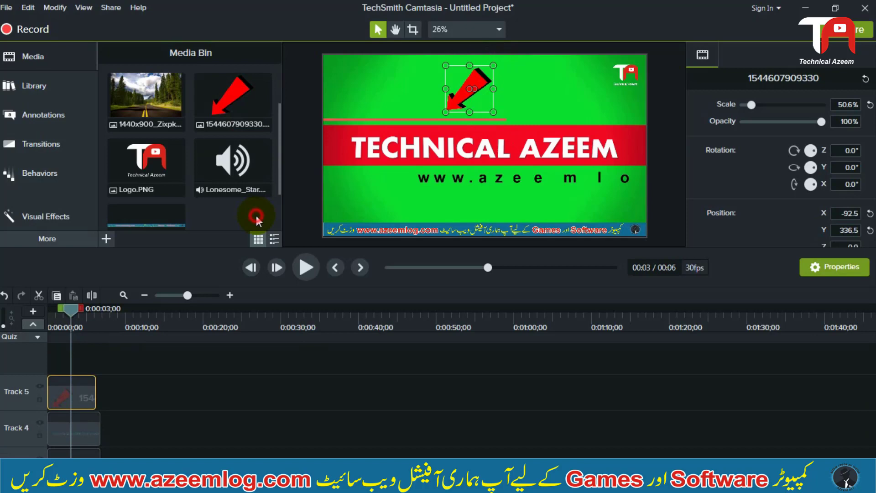
click(92, 359)
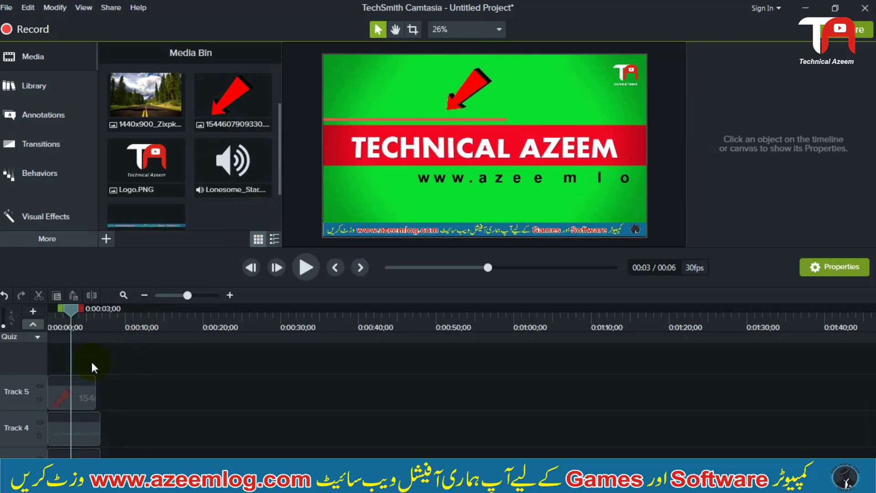
click(156, 185)
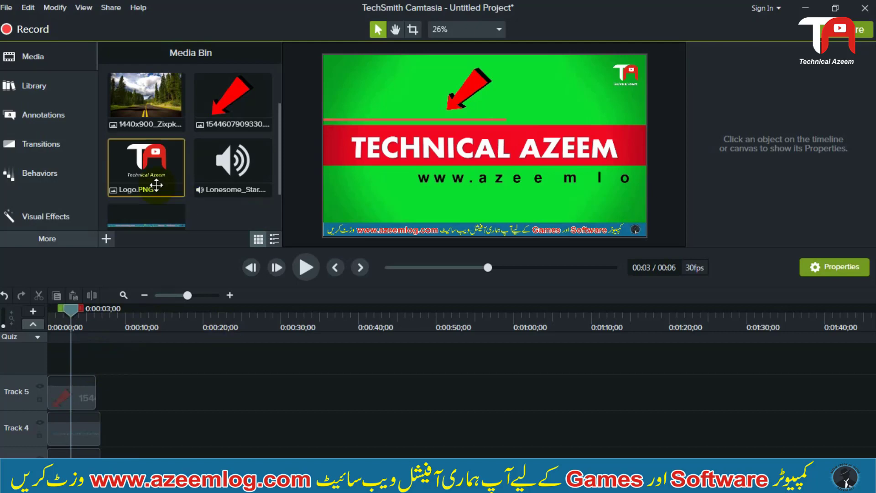
scroll(278, 119, up, 2)
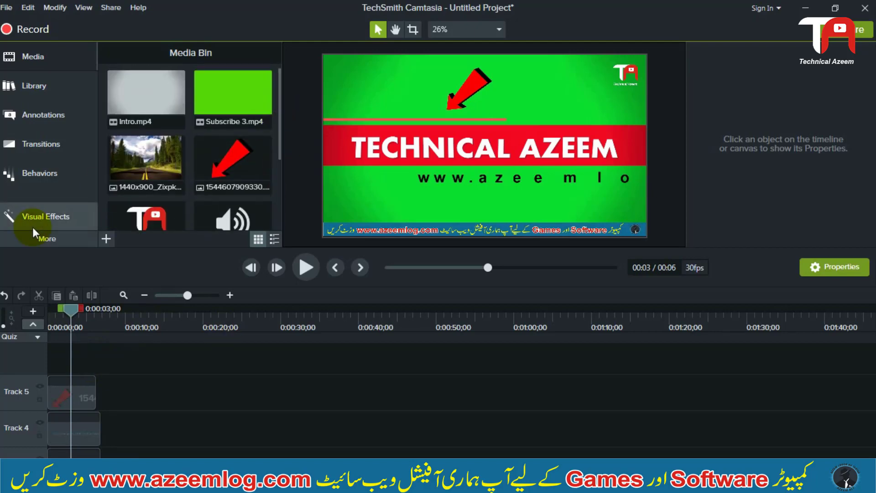
click(69, 145)
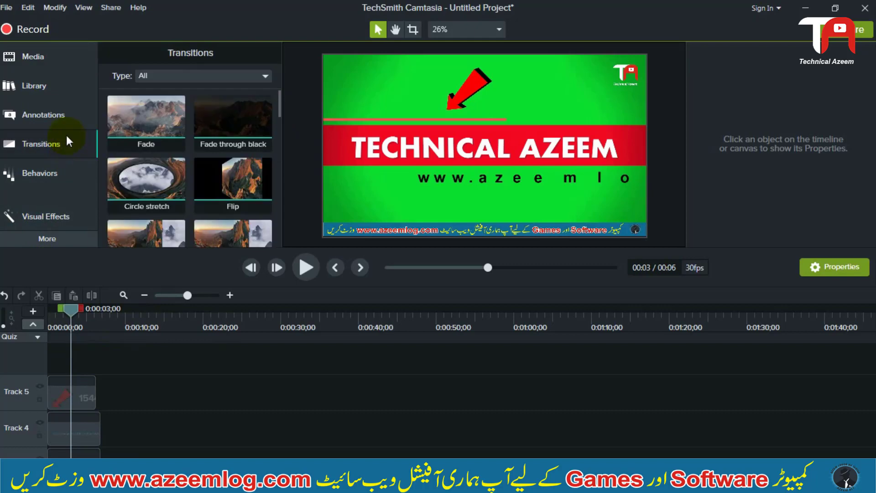
click(68, 124)
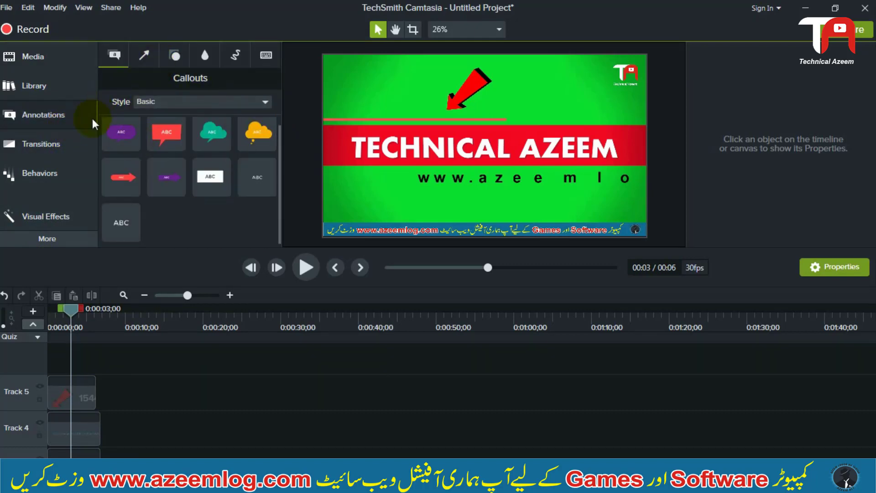
Apply the Flip transition to the arrow clip on Track 5 and the Slide right transition to the banner clip on Track 4.
click(55, 144)
mouse_move(233, 178)
mouse_down()
mouse_move(93, 329)
mouse_move(72, 390)
mouse_up()
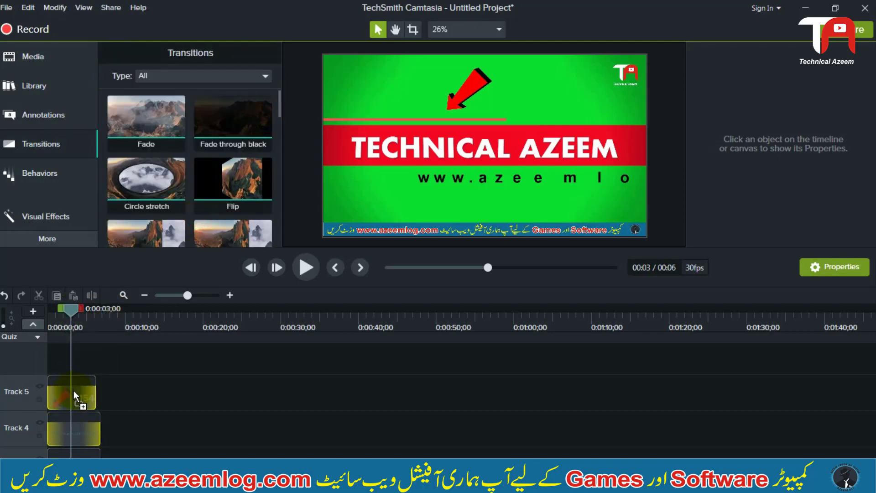
drag(73, 390, 73, 390)
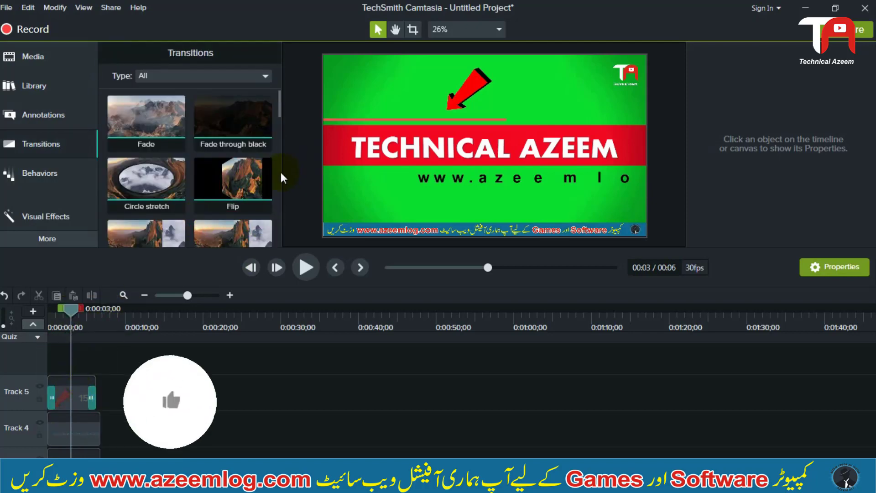
scroll(282, 177, down, 3)
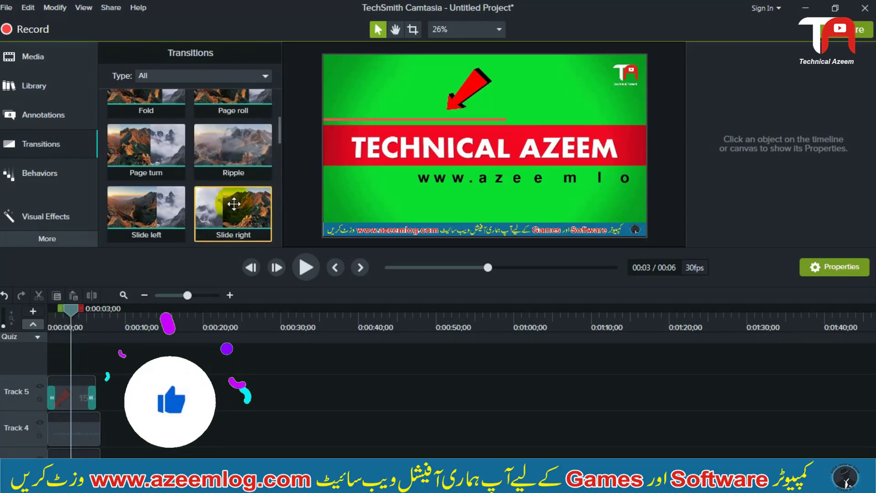
drag(233, 204, 71, 427)
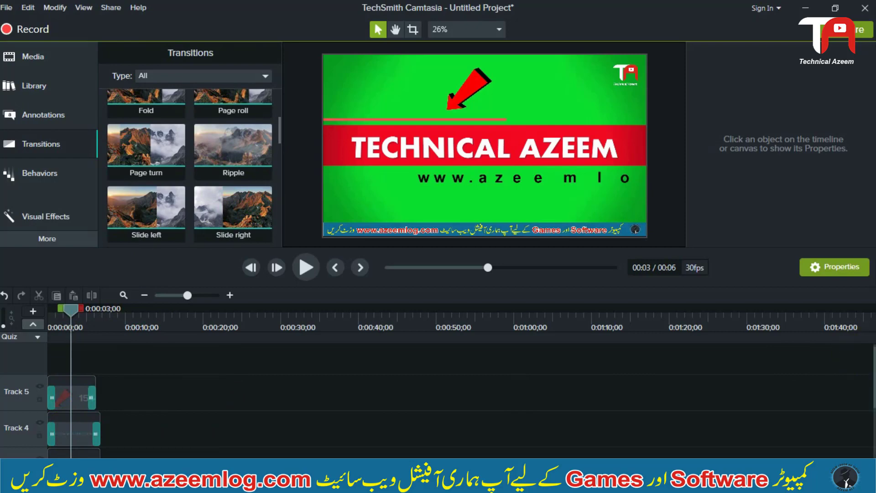
Review the stacked clips across Tracks 1 to 5 on the timeline.
scroll(854, 360, down, 2)
click(93, 422)
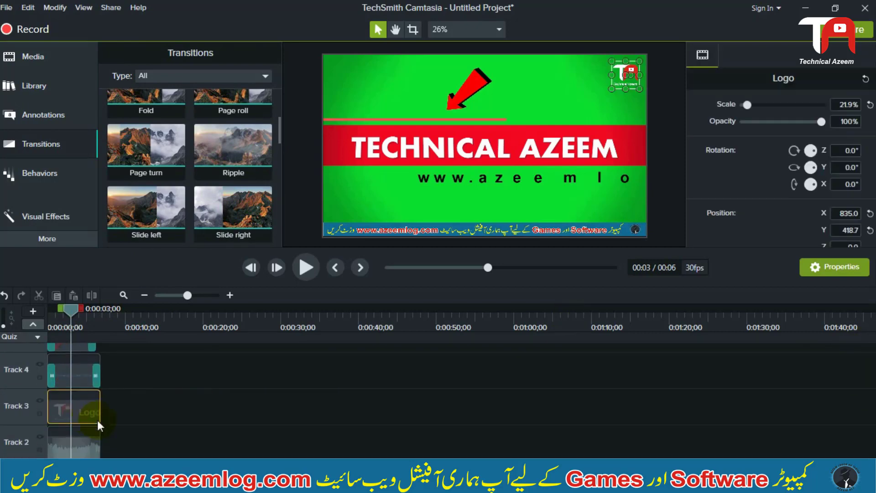
drag(199, 453, 153, 415)
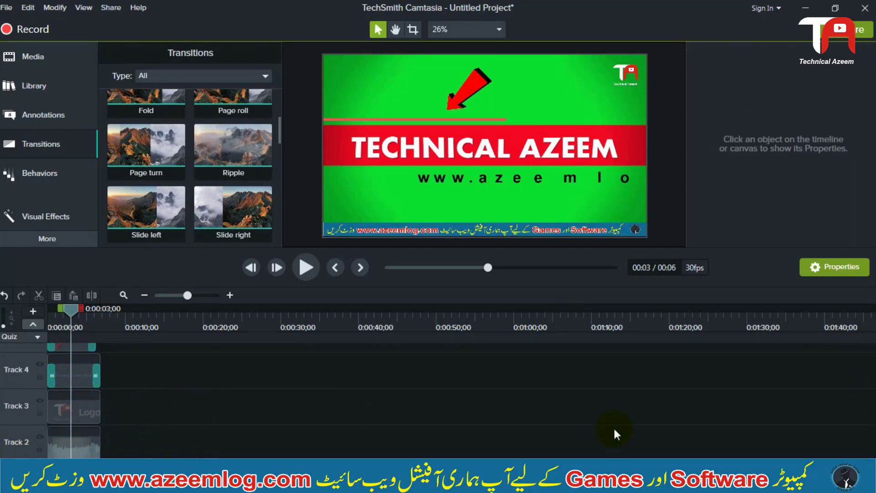
scroll(318, 369, up, 2)
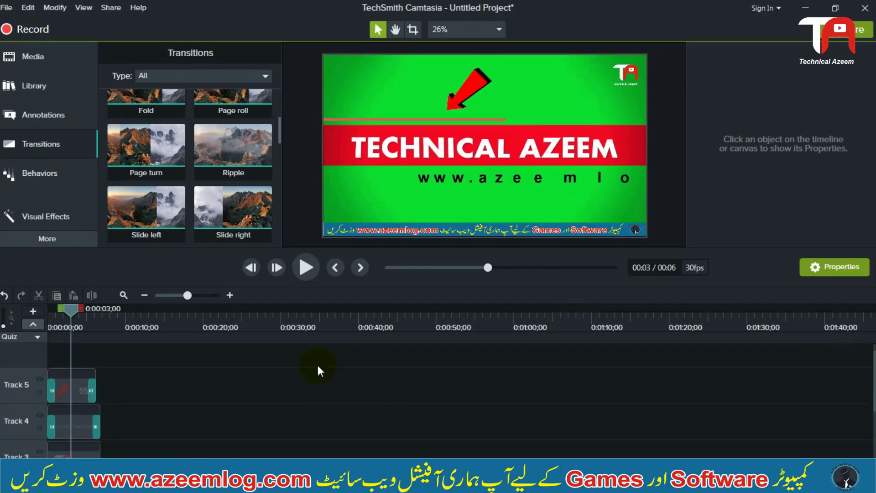
scroll(287, 386, up, 1)
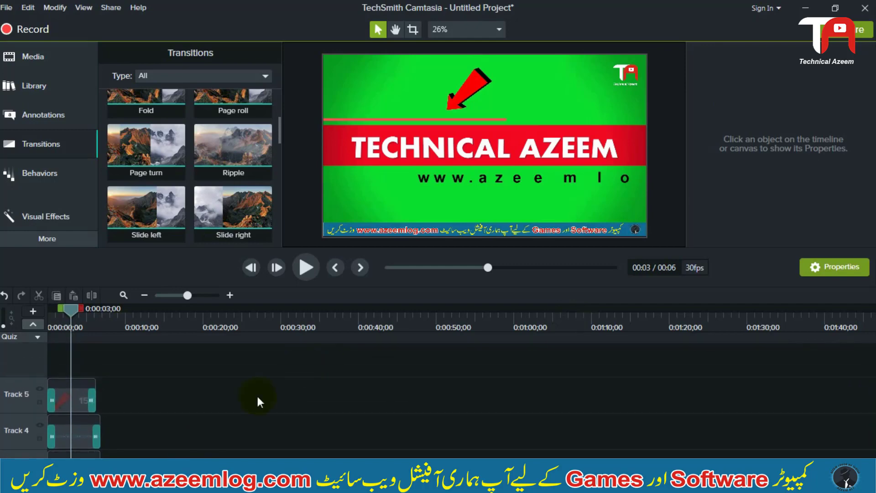
drag(244, 384, 50, 456)
click(232, 398)
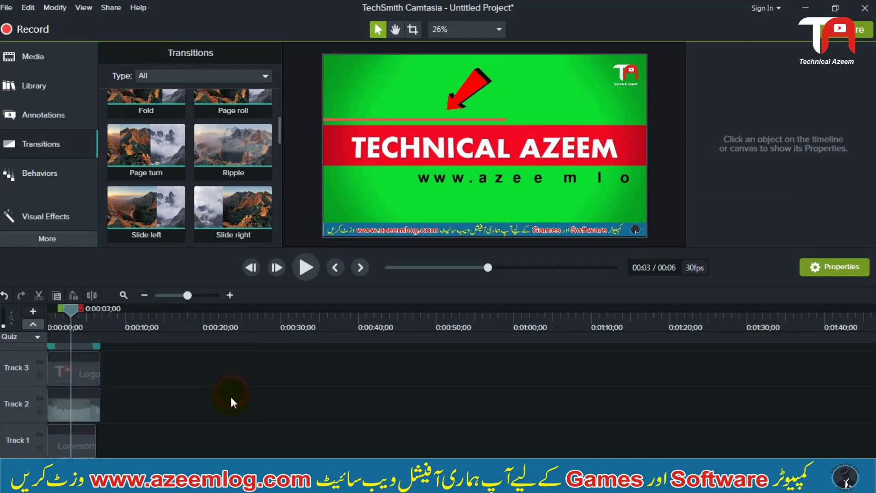
drag(102, 406, 39, 322)
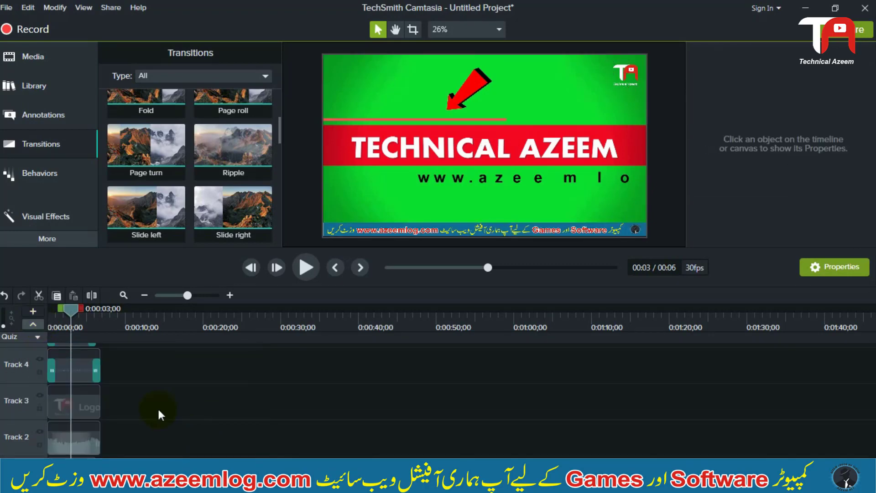
drag(158, 407, 20, 302)
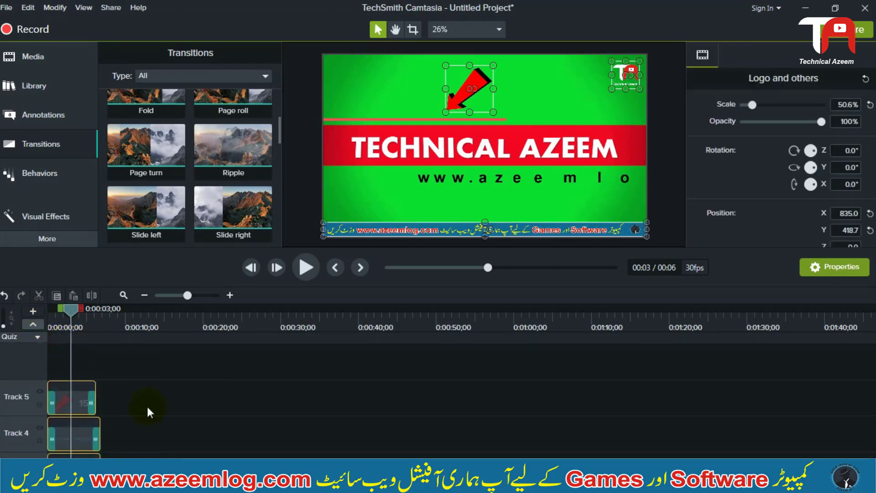
click(148, 407)
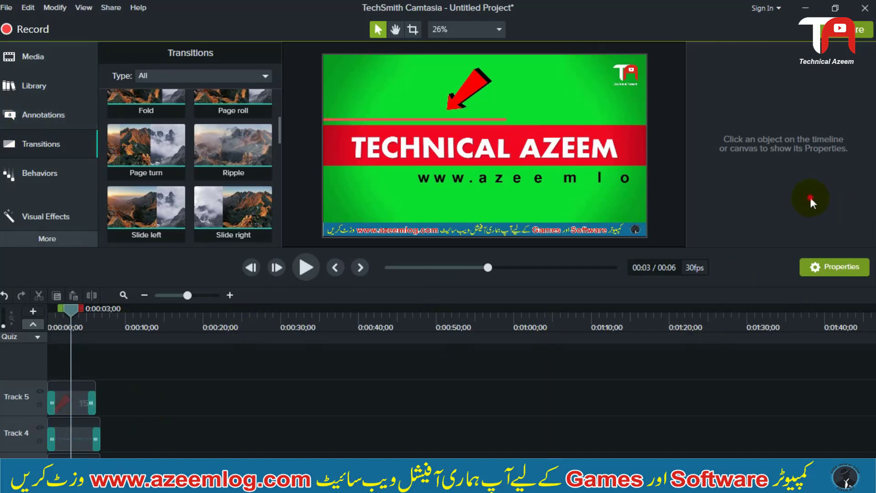
Start a local file export with the MP4 with Smart Player (up to 1080p) preset and continue to the file name and folder settings.
click(842, 40)
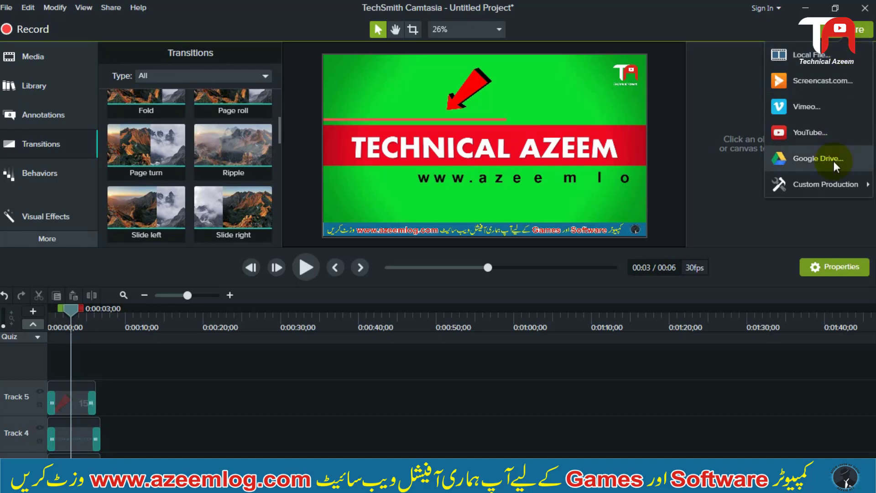
click(797, 52)
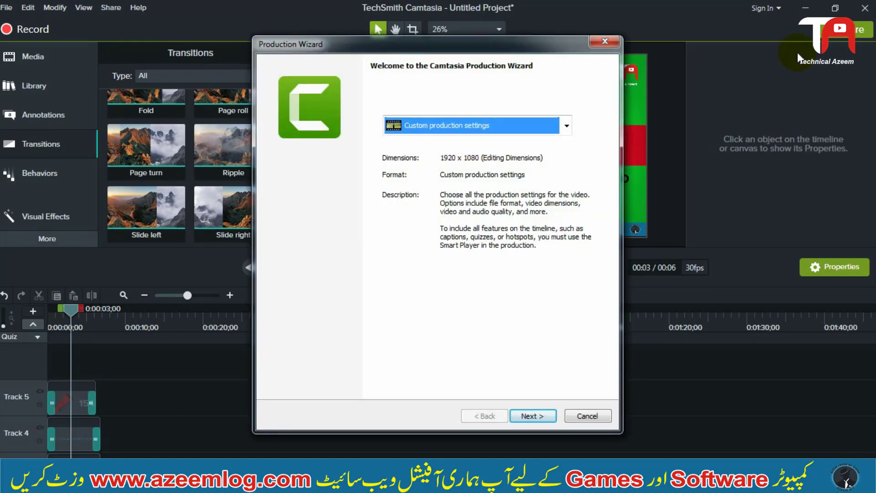
click(504, 132)
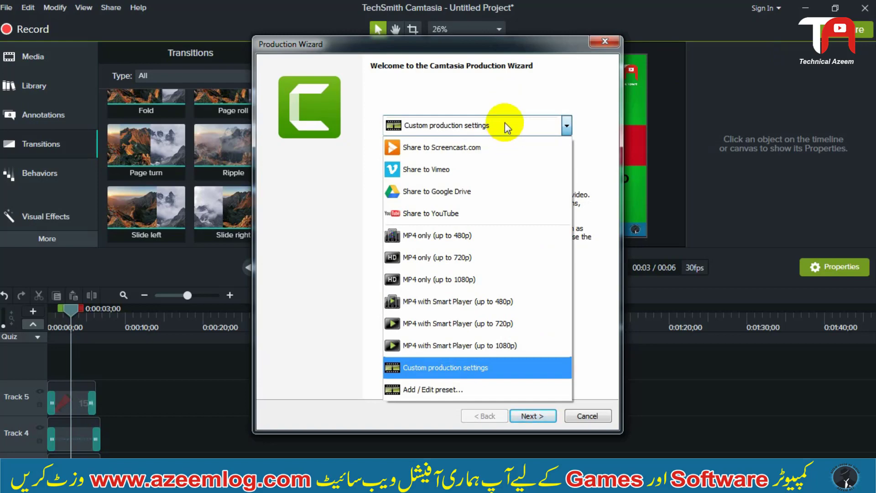
click(505, 122)
click(505, 121)
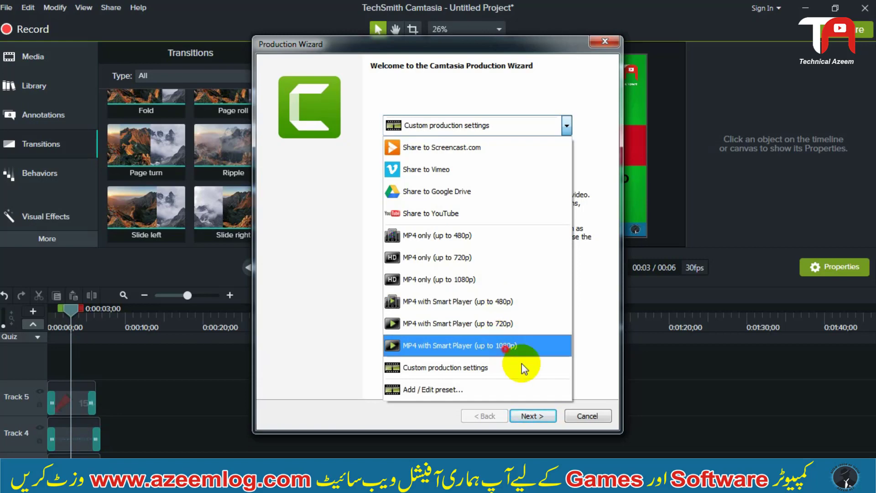
click(505, 347)
click(540, 416)
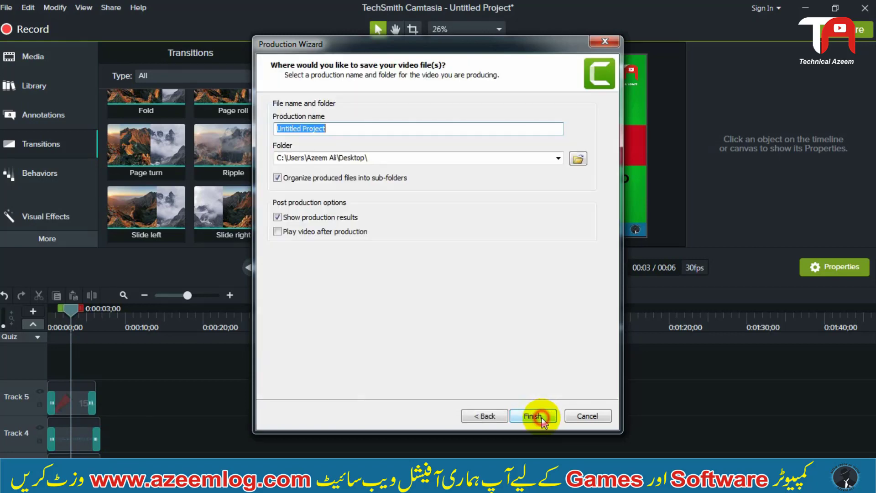
Set the production name to Test File.
click(405, 128)
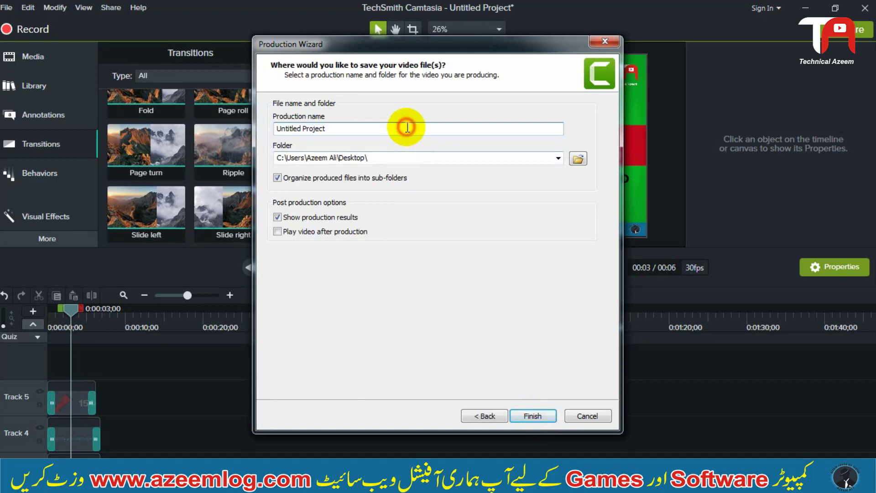
drag(307, 128, 214, 124)
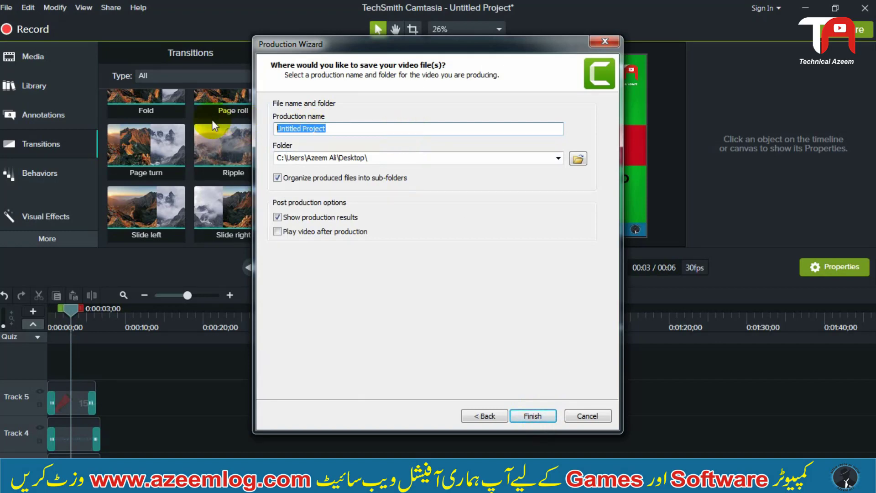
key(BackSpace)
text(Test File)
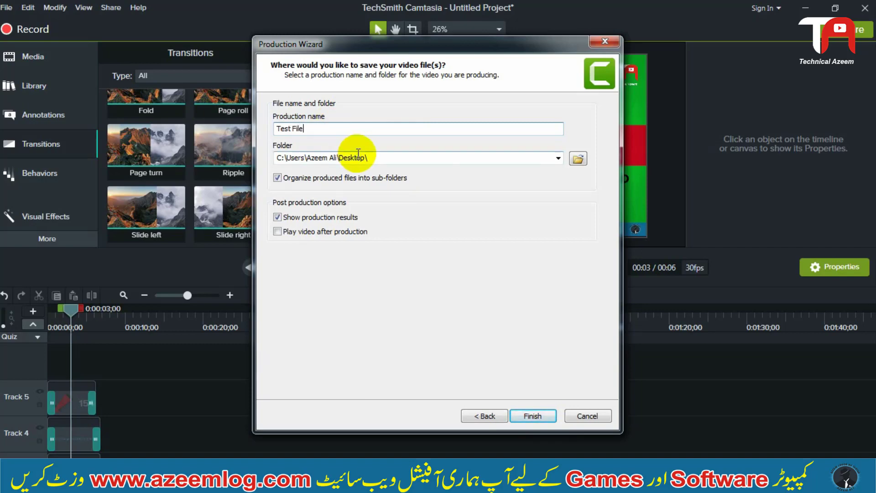
Keep the Desktop as output folder, enable Play video after production, and start rendering the video.
triple_click(377, 156)
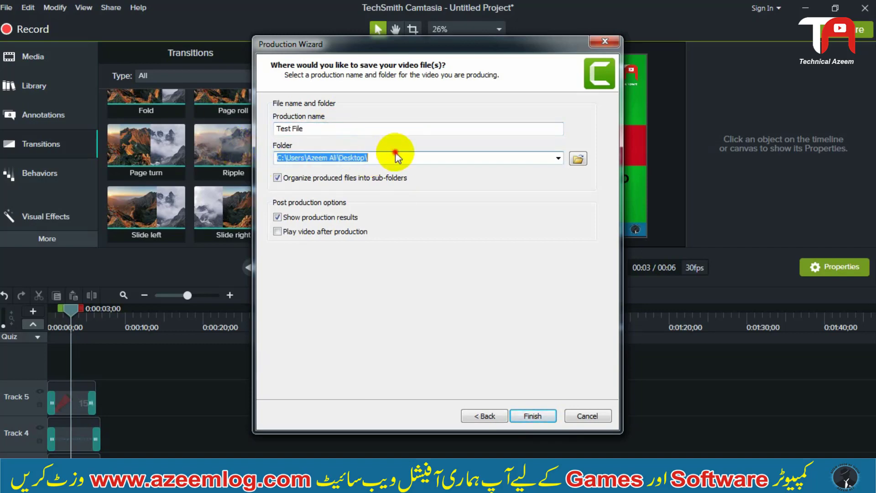
click(395, 154)
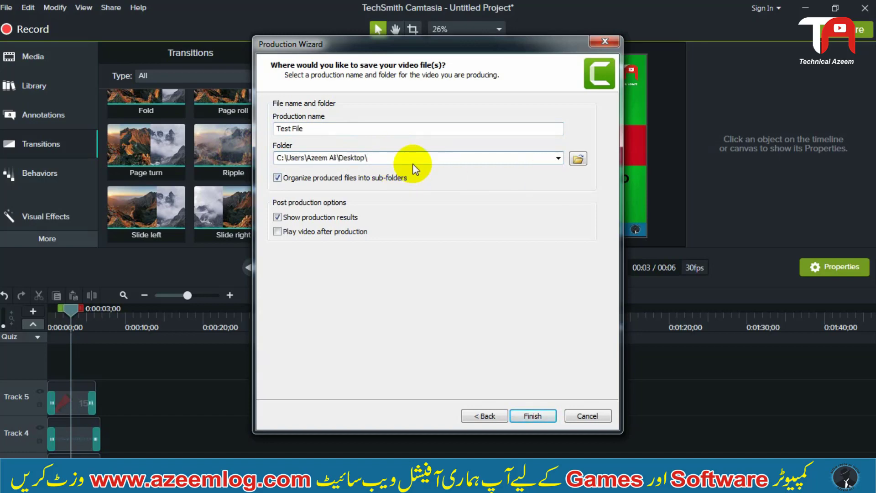
drag(404, 156, 351, 157)
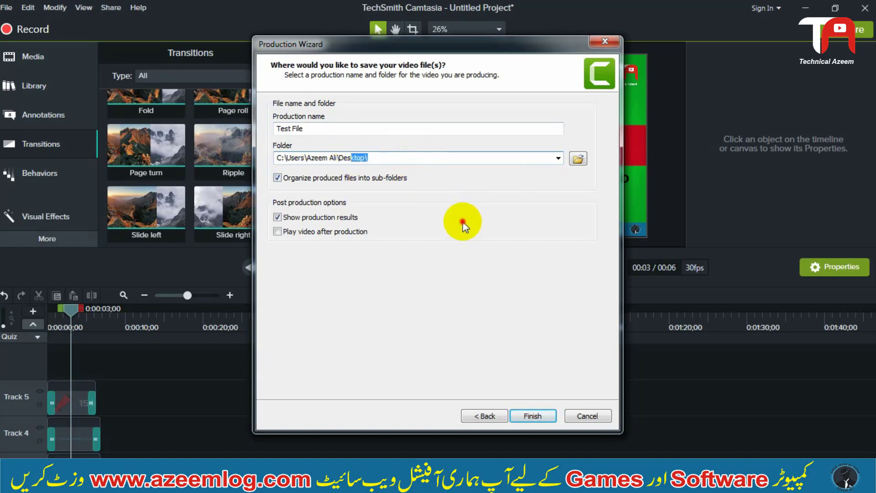
click(463, 224)
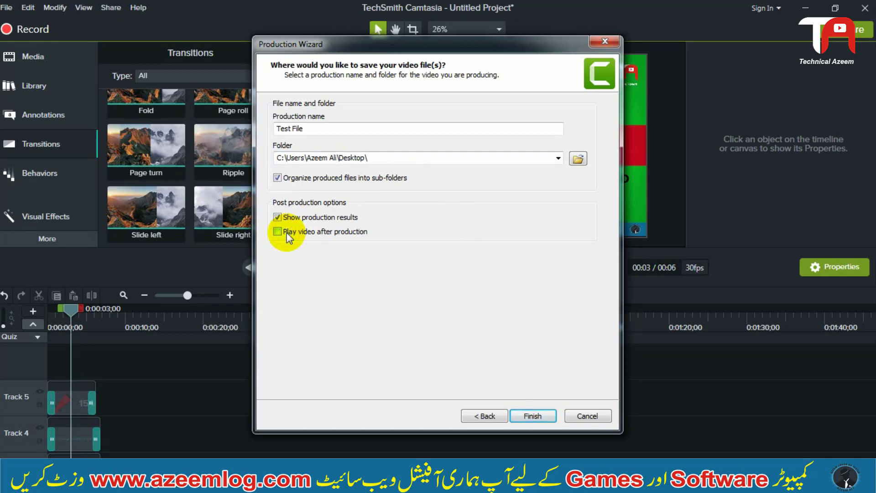
click(286, 232)
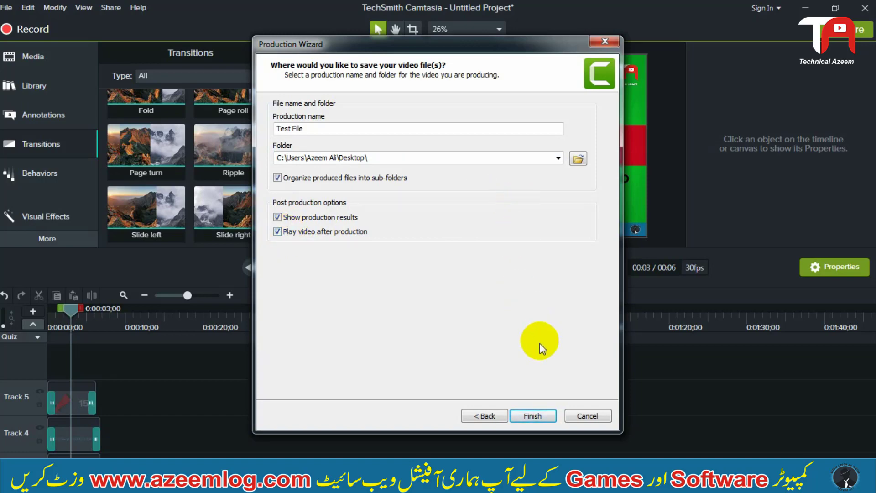
click(532, 415)
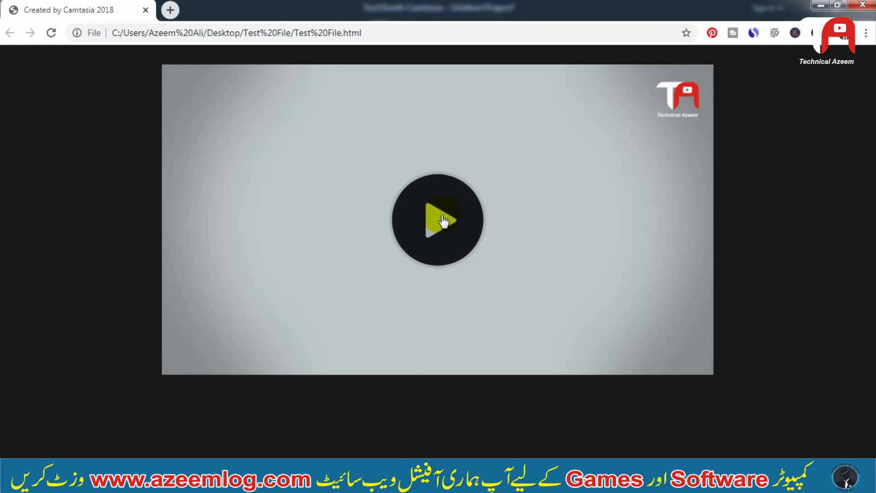
Play the exported video in the browser twice and close the browser window.
click(443, 221)
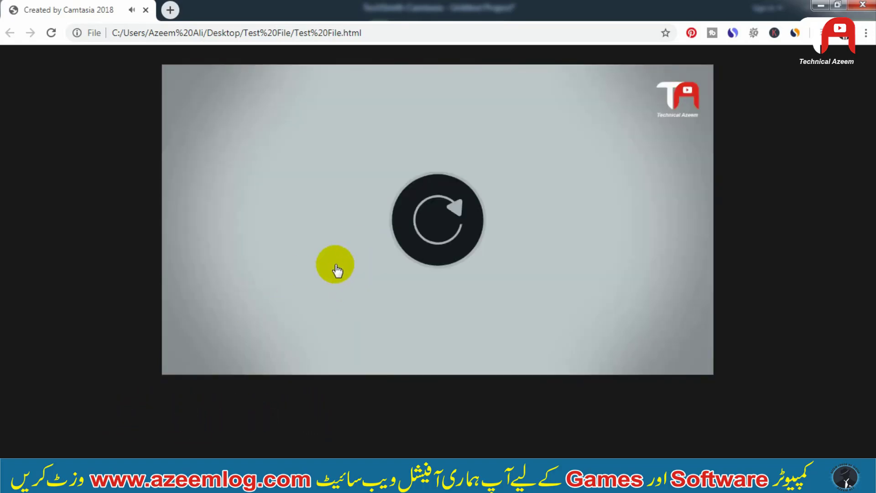
click(437, 230)
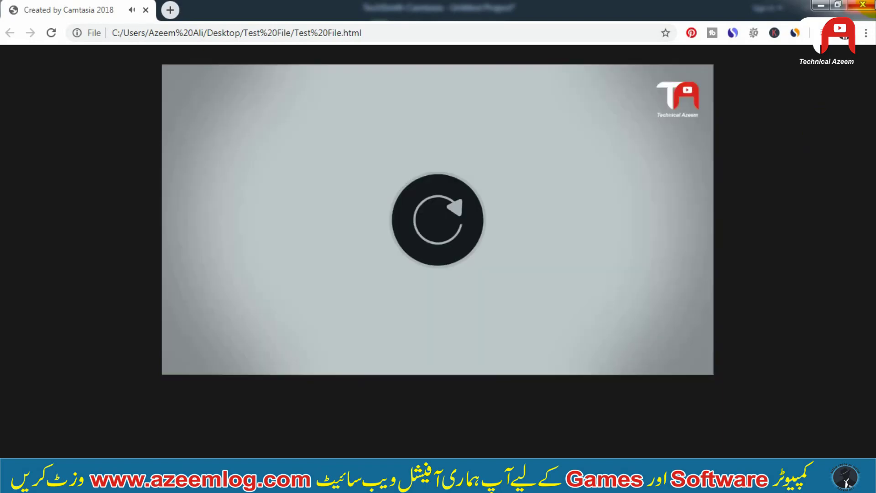
click(862, 5)
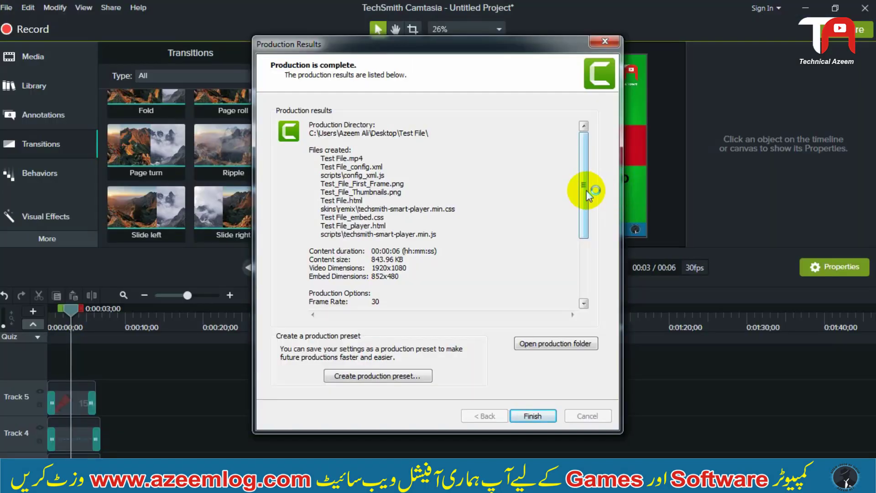
Review the production results down to the watermark and preset entries and finish the wizard.
drag(585, 188, 584, 245)
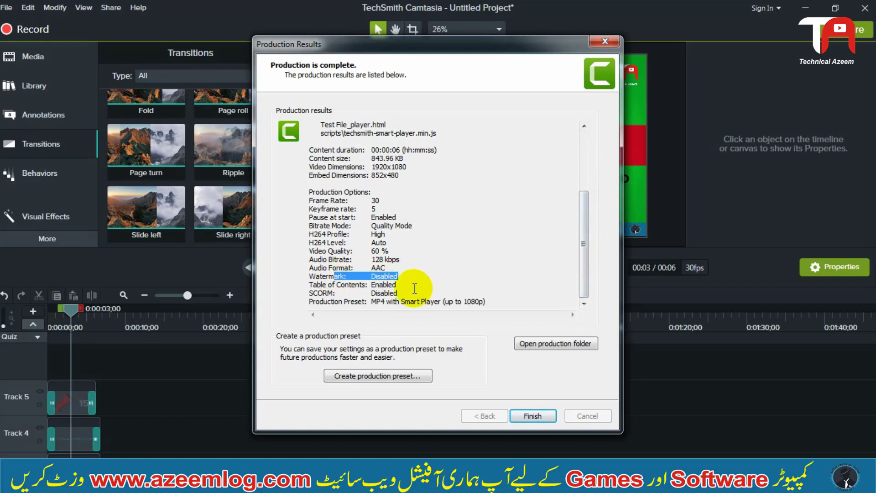
mouse_move(363, 284)
mouse_down()
mouse_move(410, 287)
mouse_move(381, 276)
mouse_move(370, 276)
mouse_move(372, 288)
mouse_up()
click(457, 280)
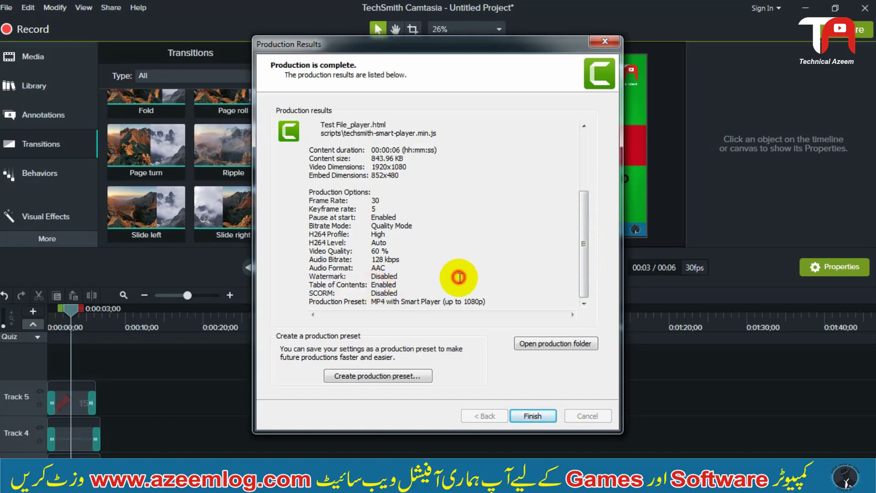
click(527, 415)
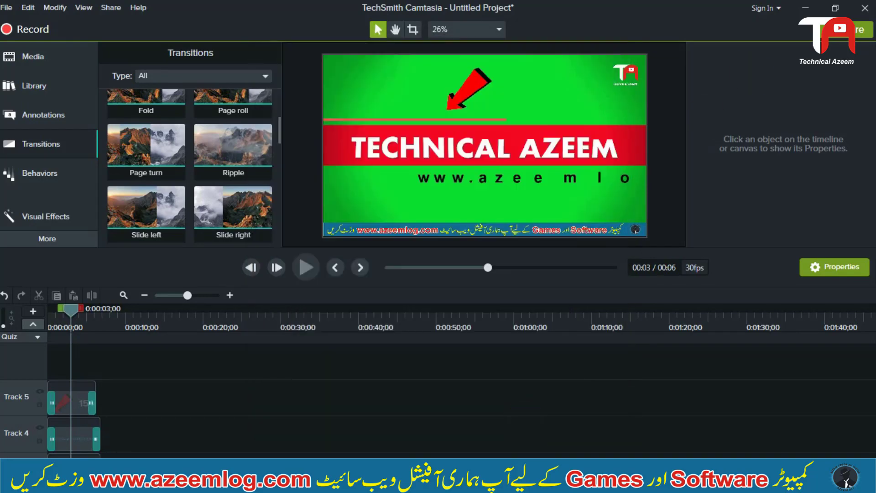
Close Camtasia without saving the untitled project and open the Test File folder on the desktop.
click(861, 7)
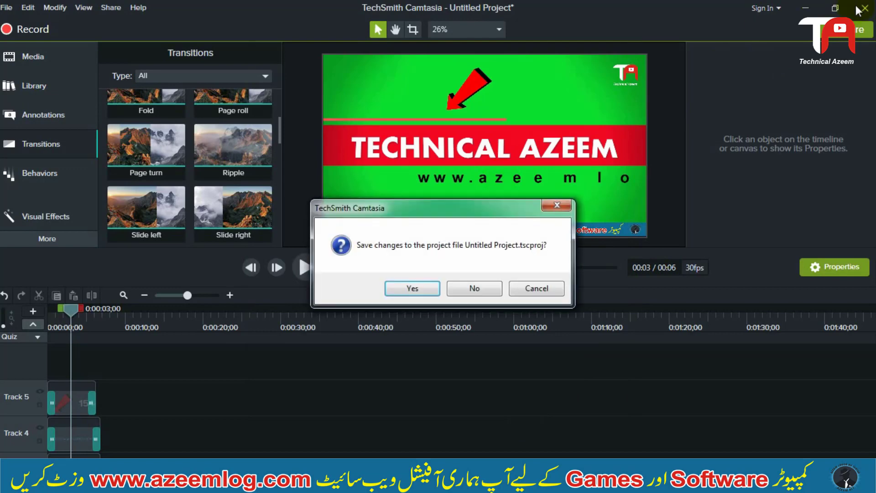
click(472, 289)
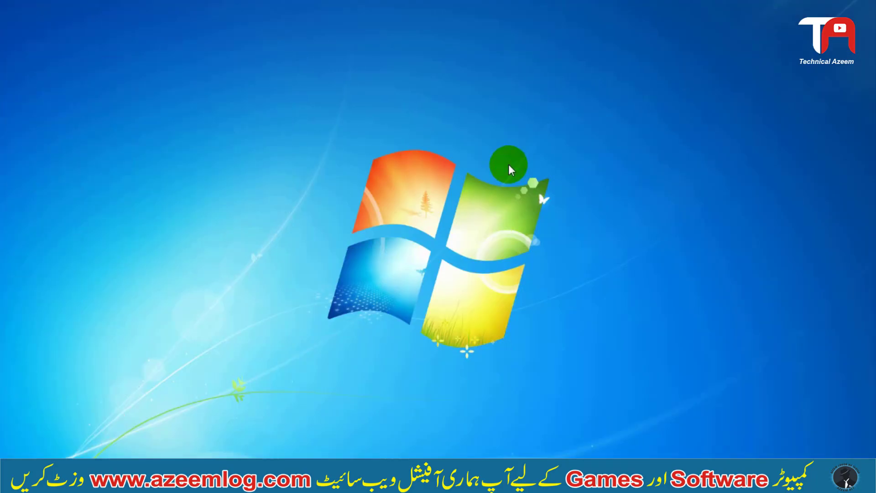
click(128, 422)
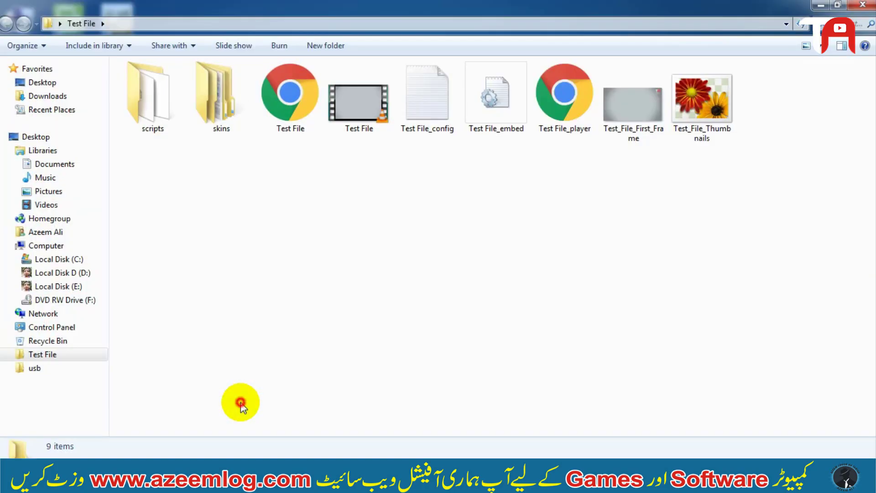
Examine the produced items in the Test File folder, including the video, the HTML page and the first-frame image.
drag(778, 168, 322, 73)
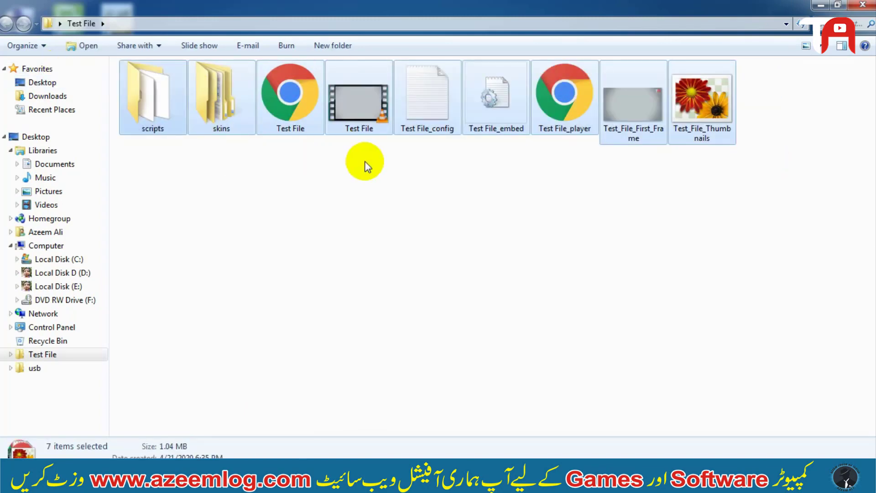
click(278, 196)
key(ctrl+a)
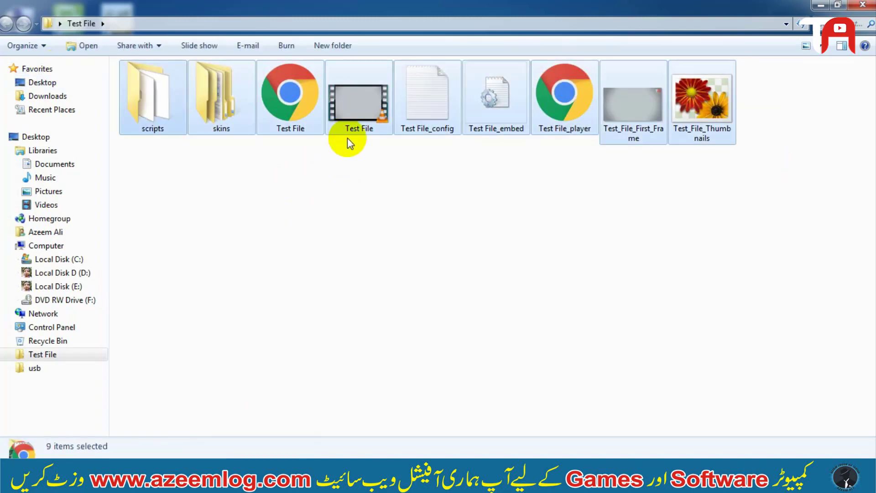
ctrl+click(362, 111)
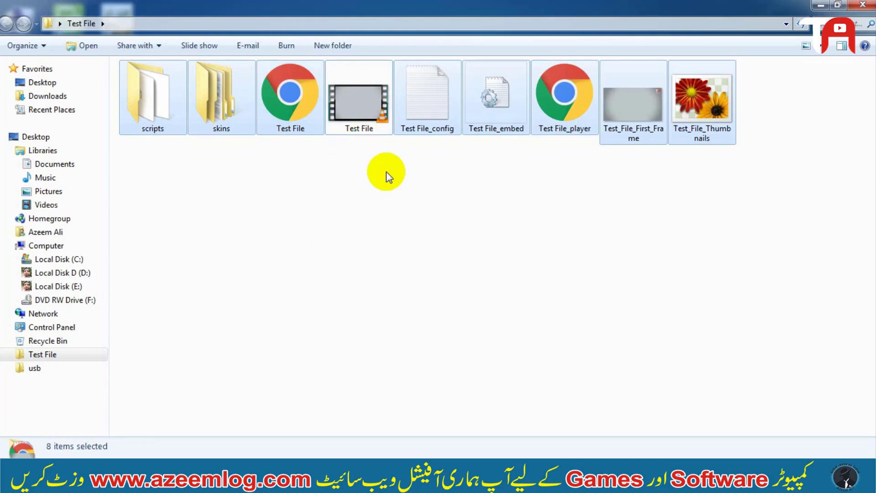
click(473, 214)
drag(283, 154, 293, 133)
click(294, 155)
click(291, 160)
click(295, 130)
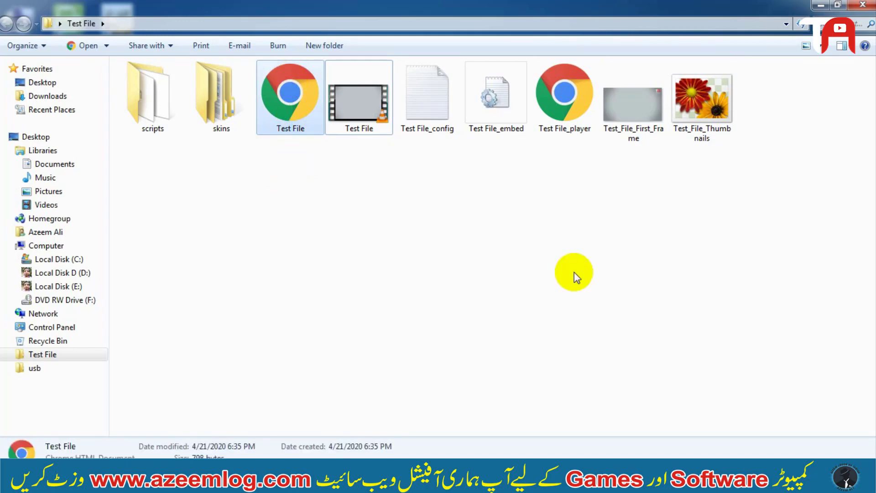
drag(629, 156, 627, 100)
drag(629, 176, 641, 86)
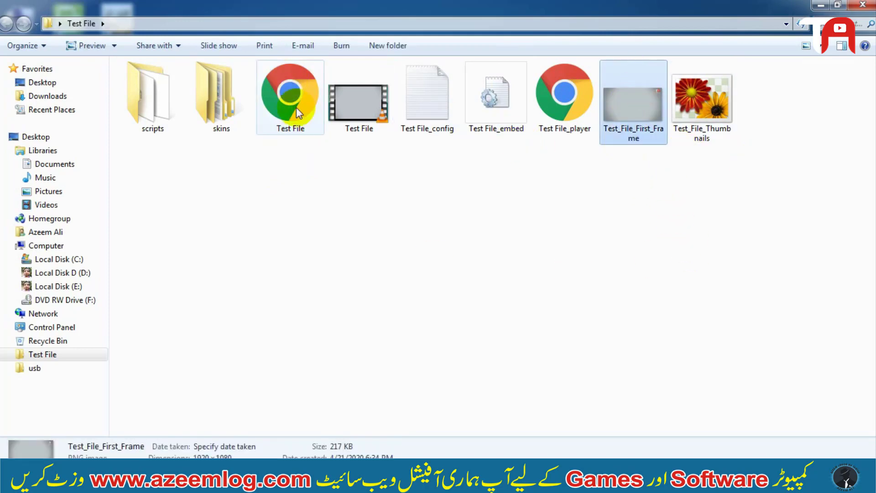
Delete everything in the Test File folder except the MP4 video and select the remaining video.
key(ctrl+a)
ctrl+click(357, 121)
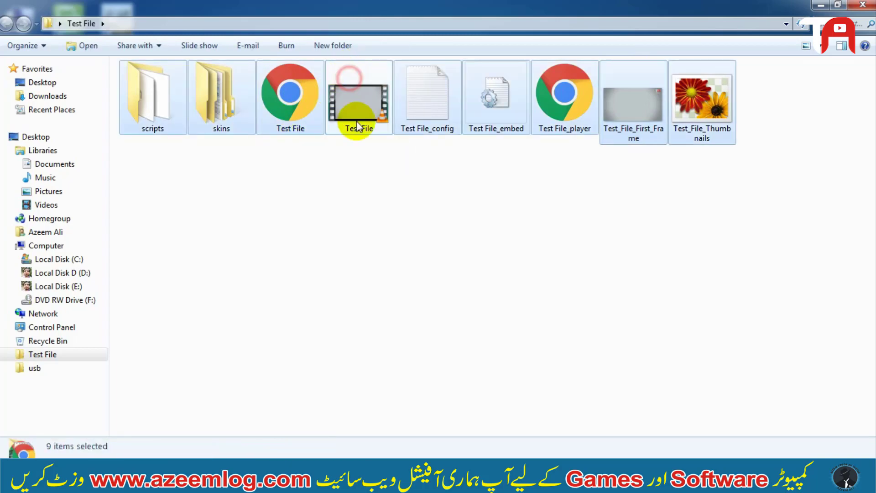
key(Delete)
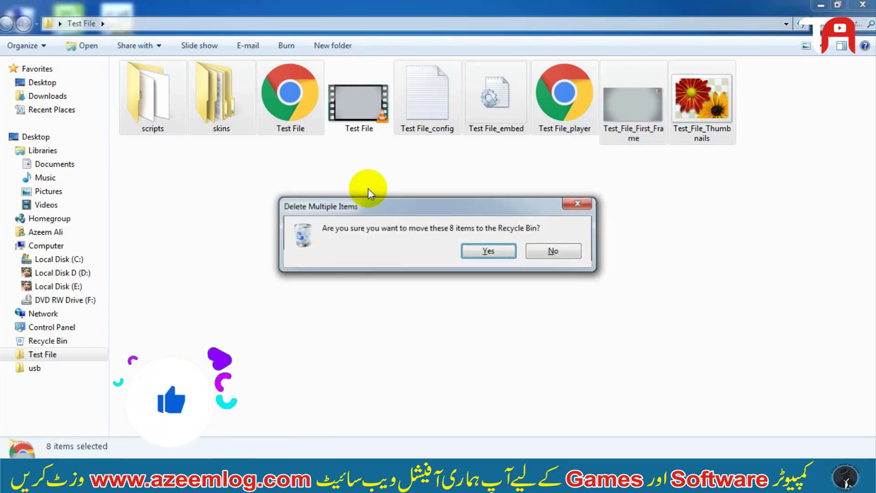
key(Return)
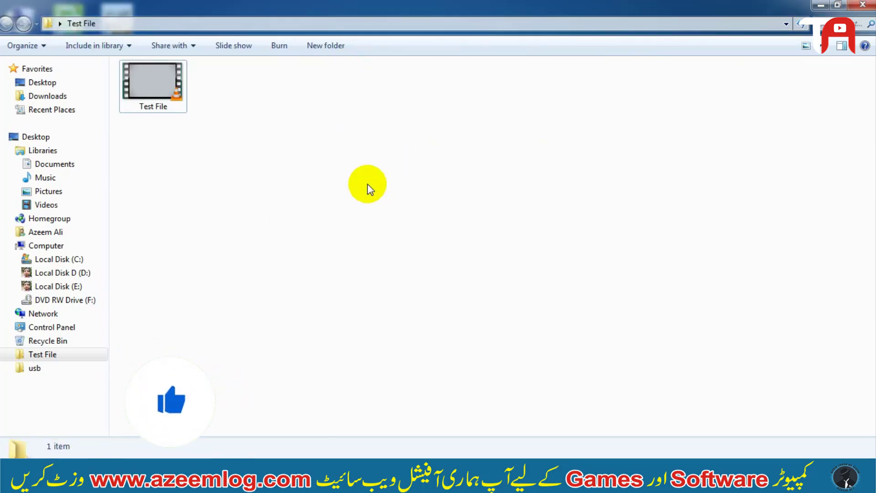
drag(368, 184, 176, 92)
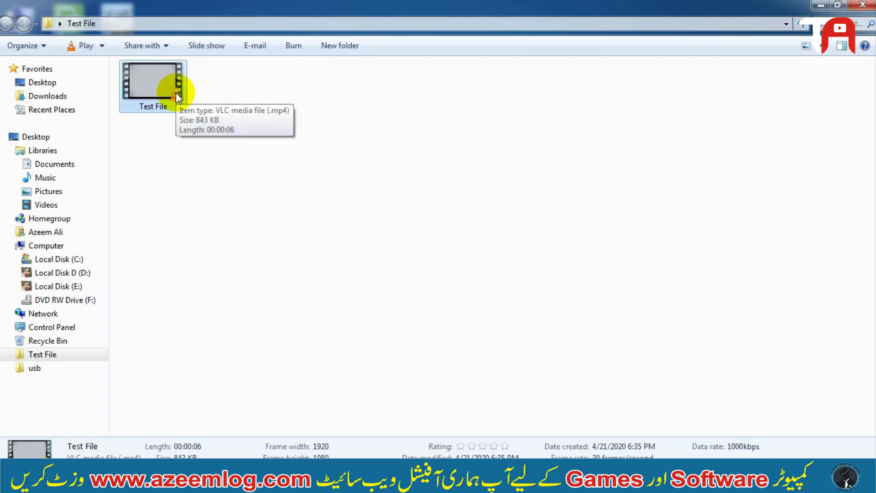